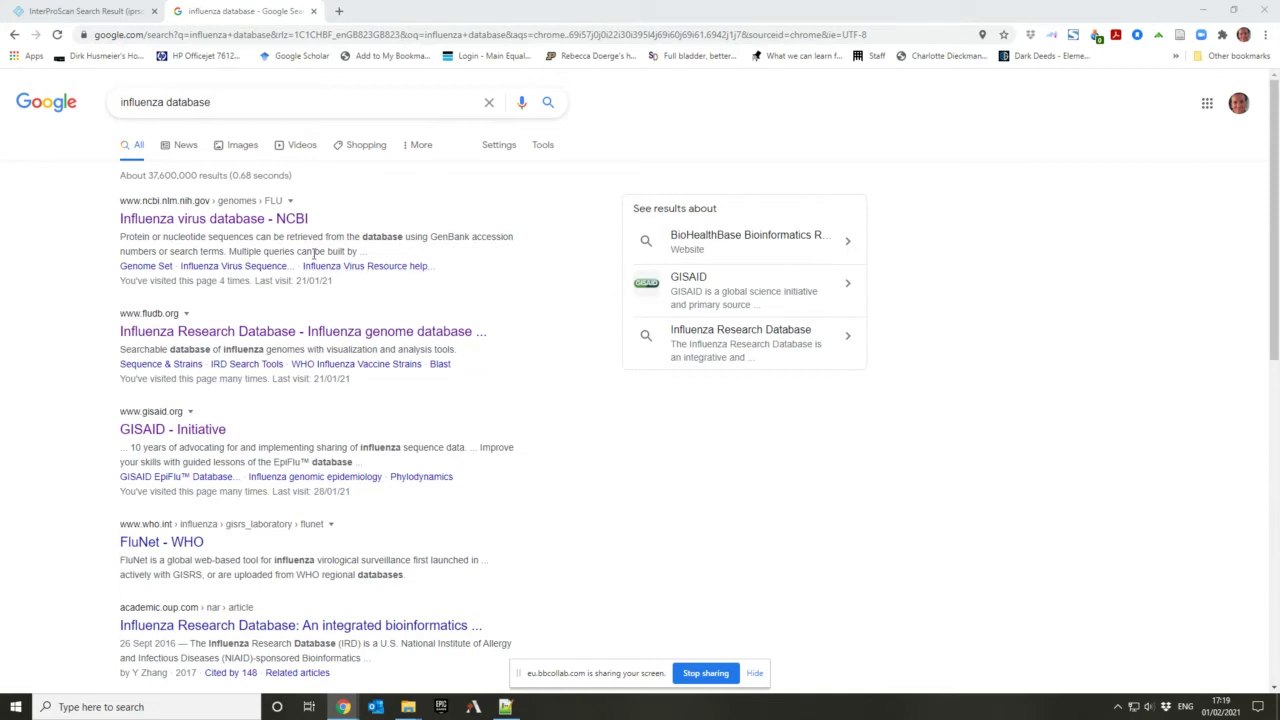
Step: Open the NCBI, Influenza Research Database and GISAID results each in a new tab
right_click(222, 223)
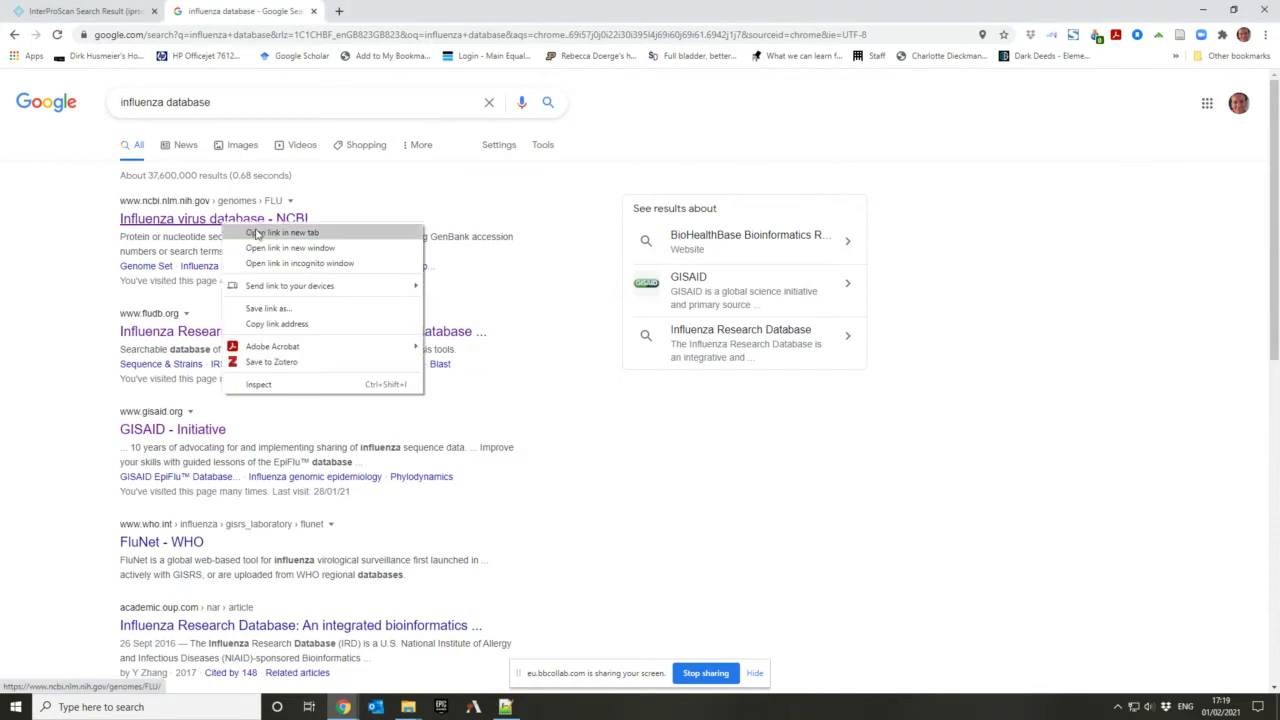
left_click(251, 233)
right_click(194, 331)
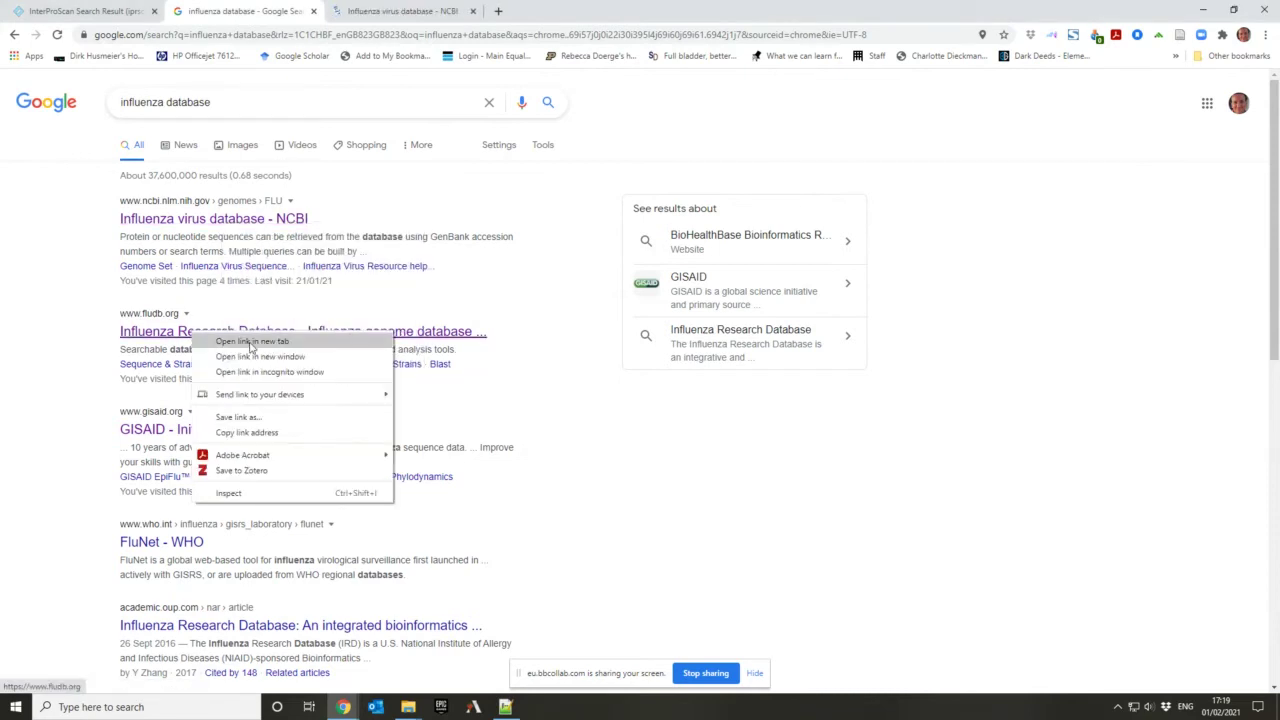
left_click(252, 343)
right_click(168, 432)
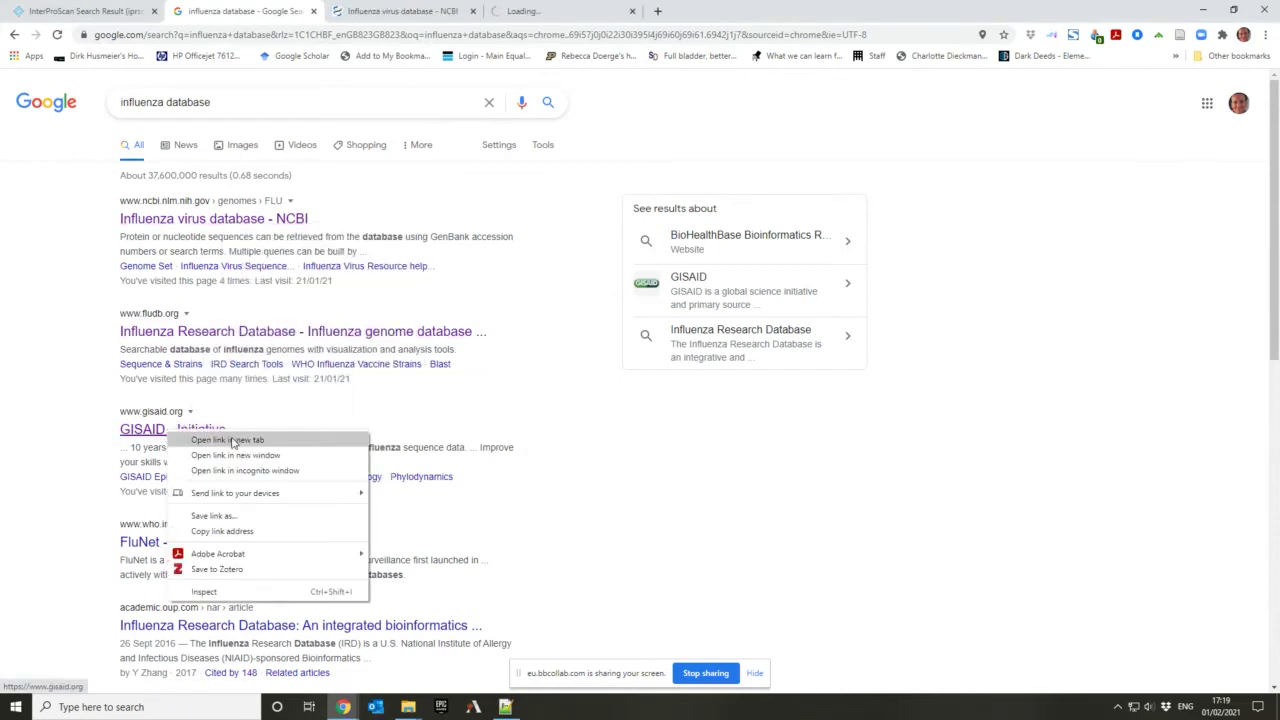
left_click(250, 440)
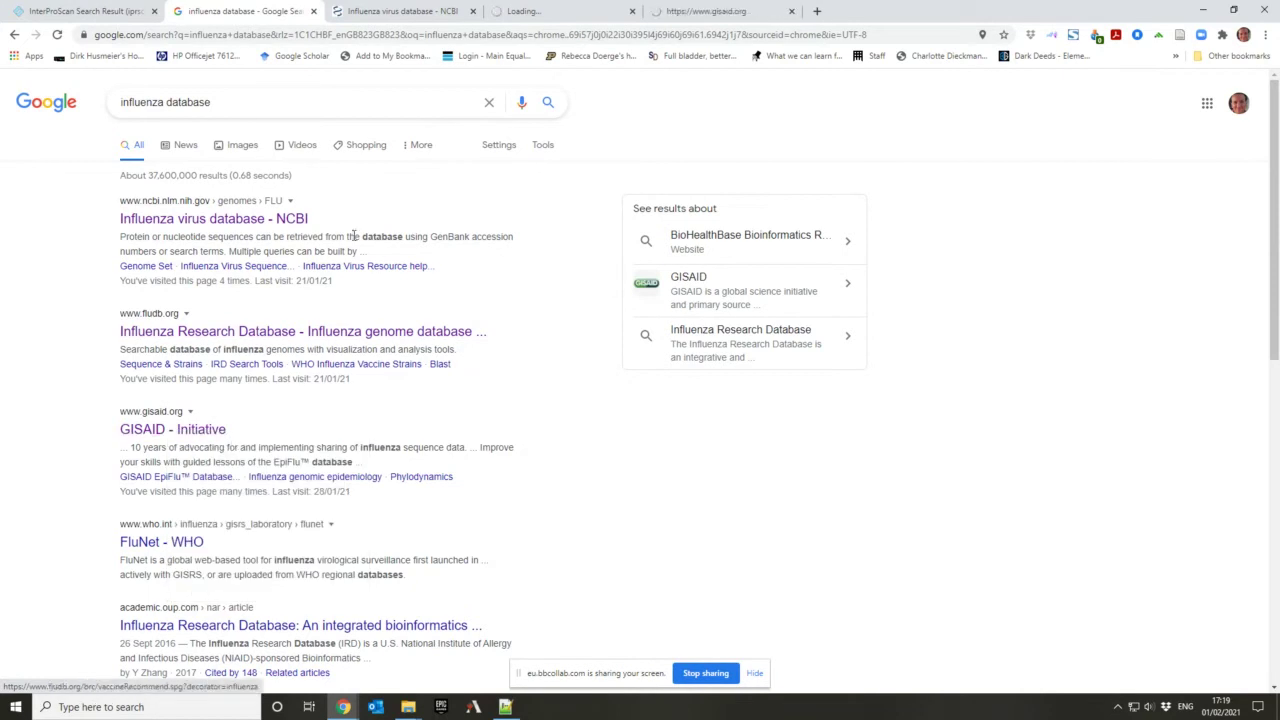
Step: Switch to the NCBI influenza page and close the old InterProScan results tab
left_click(412, 13)
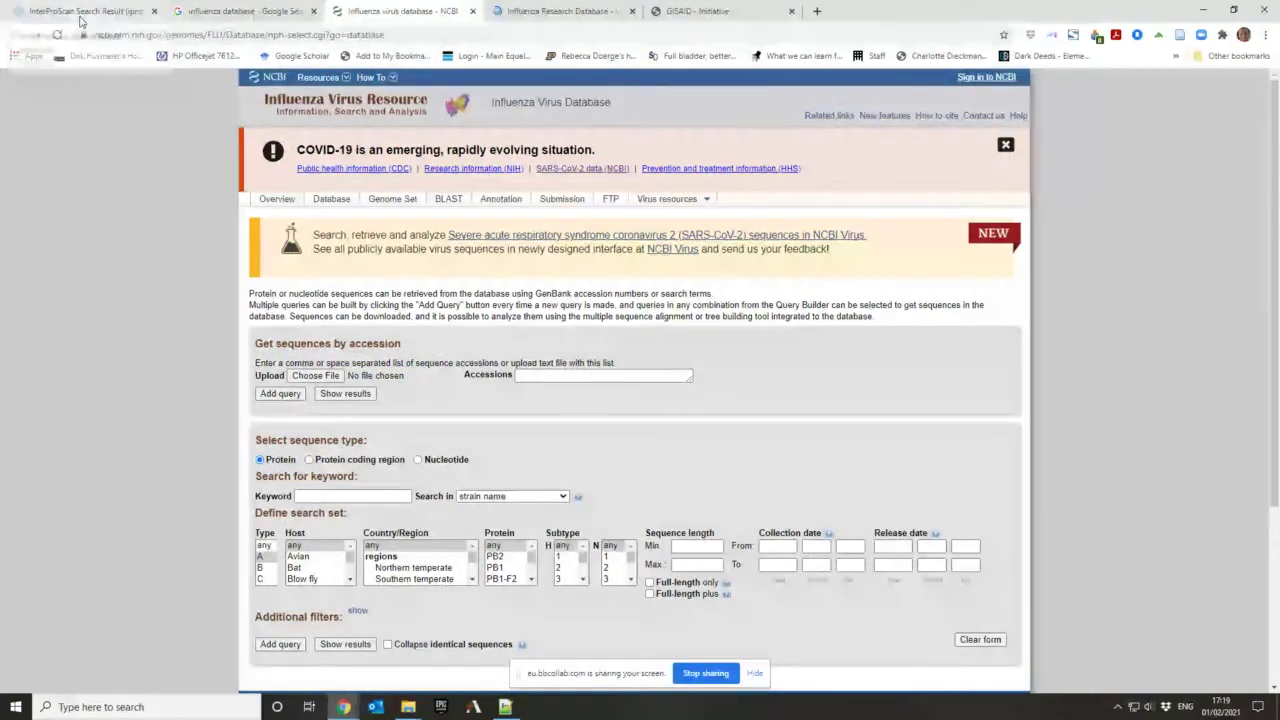
left_click(154, 11)
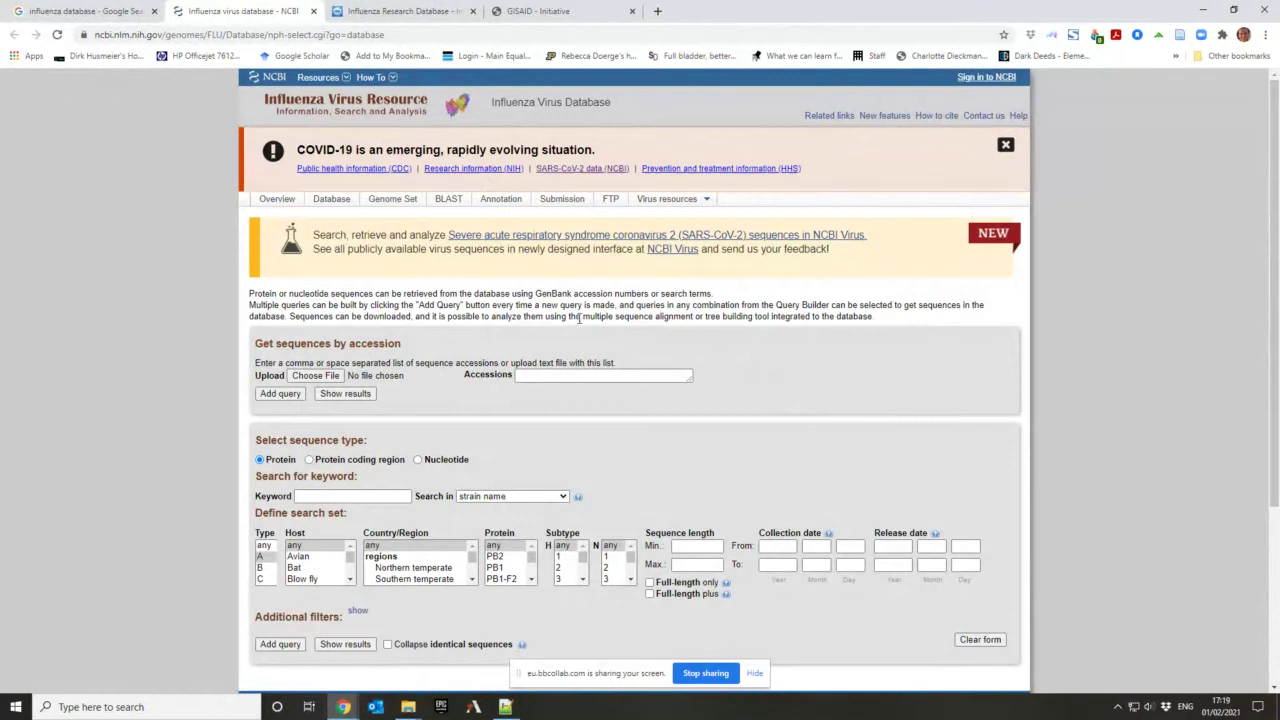
scroll(842, 408, "down", 1)
scroll(842, 408, "up", 1)
scroll(842, 408, "down", 3)
scroll(842, 408, "up", 1)
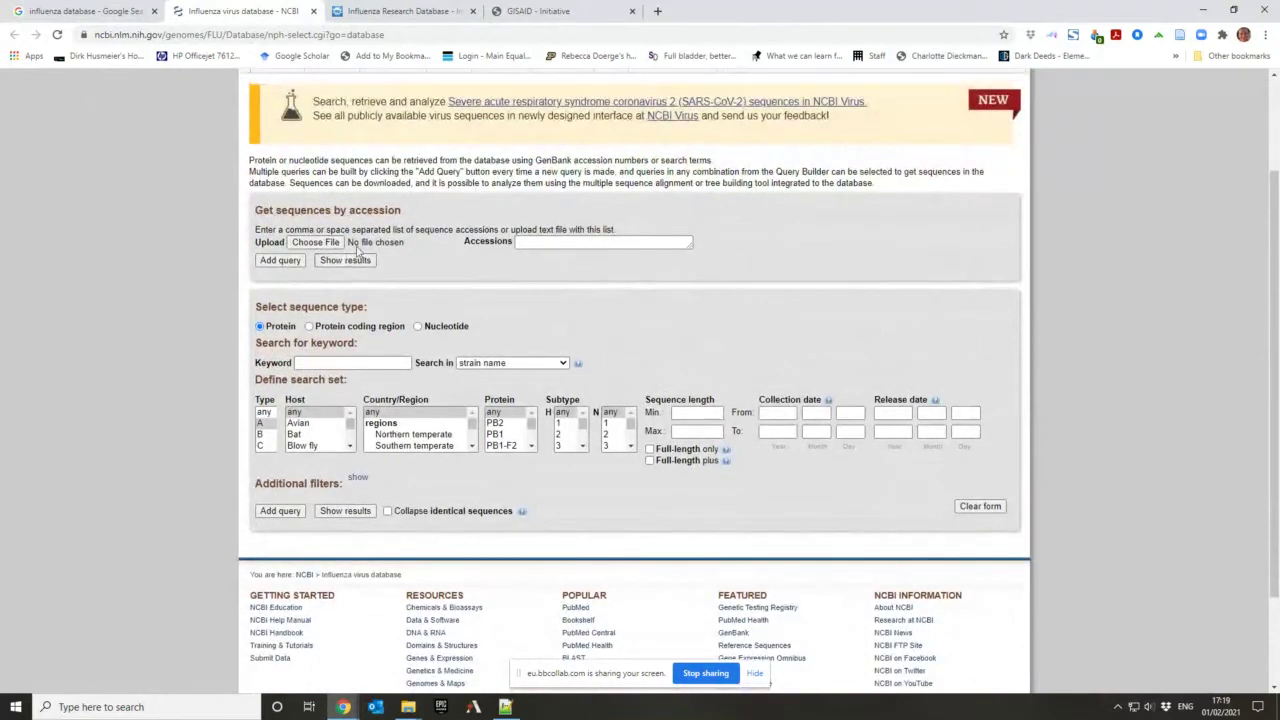
Step: Activate the accession numbers field and look over the search-set section of the form
left_click(537, 241)
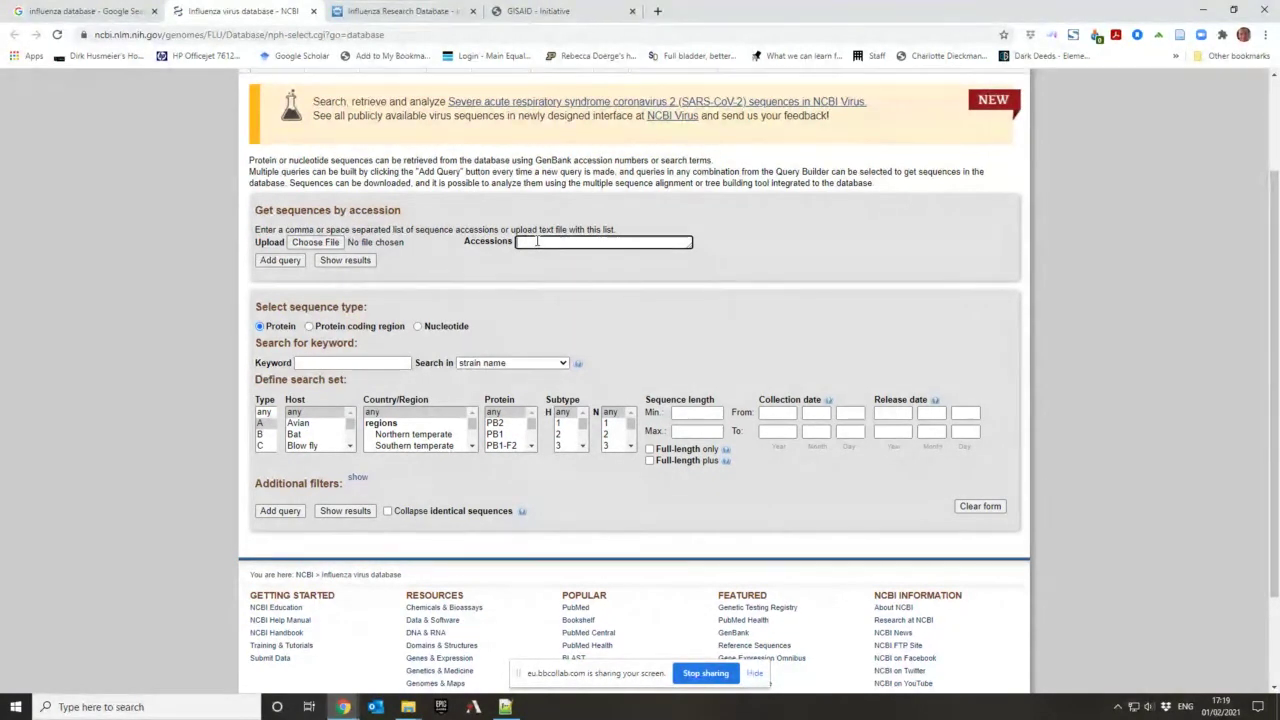
scroll(537, 241, "up", 1)
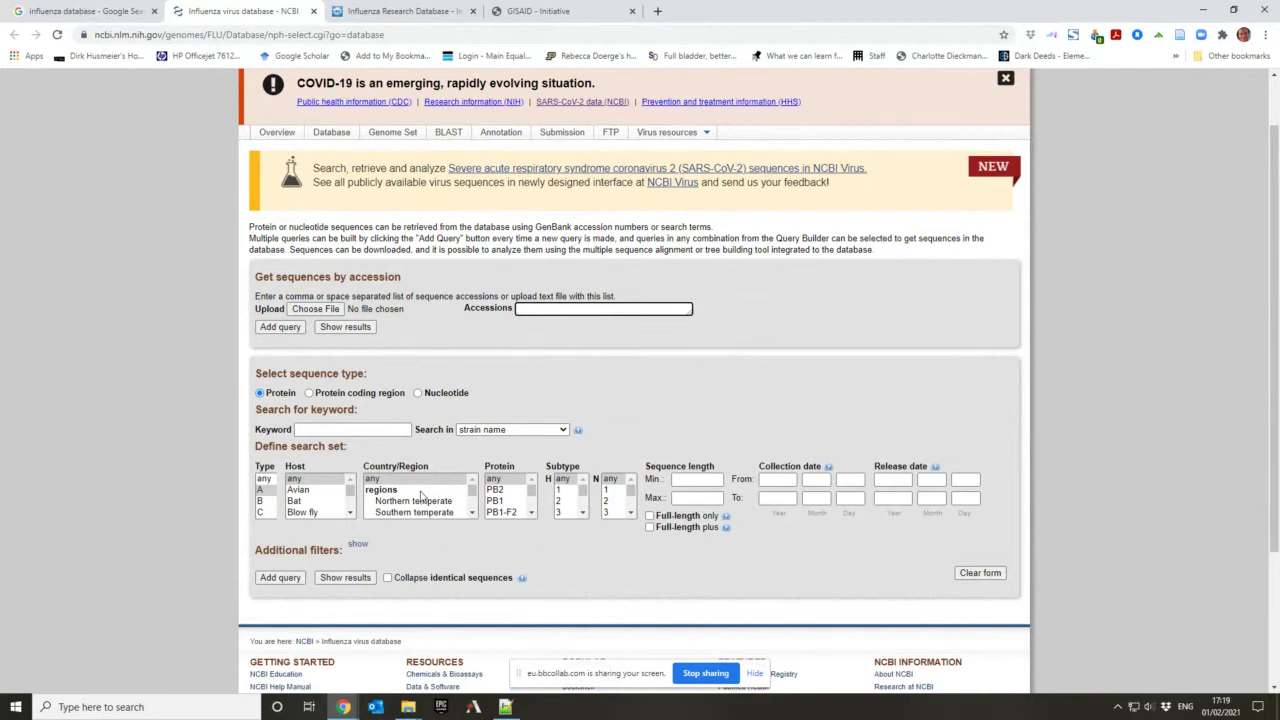
scroll(421, 497, "down", 2)
scroll(421, 497, "up", 3)
Step: Choose influenza Type A and pick Cat from the Host list
left_click(264, 490)
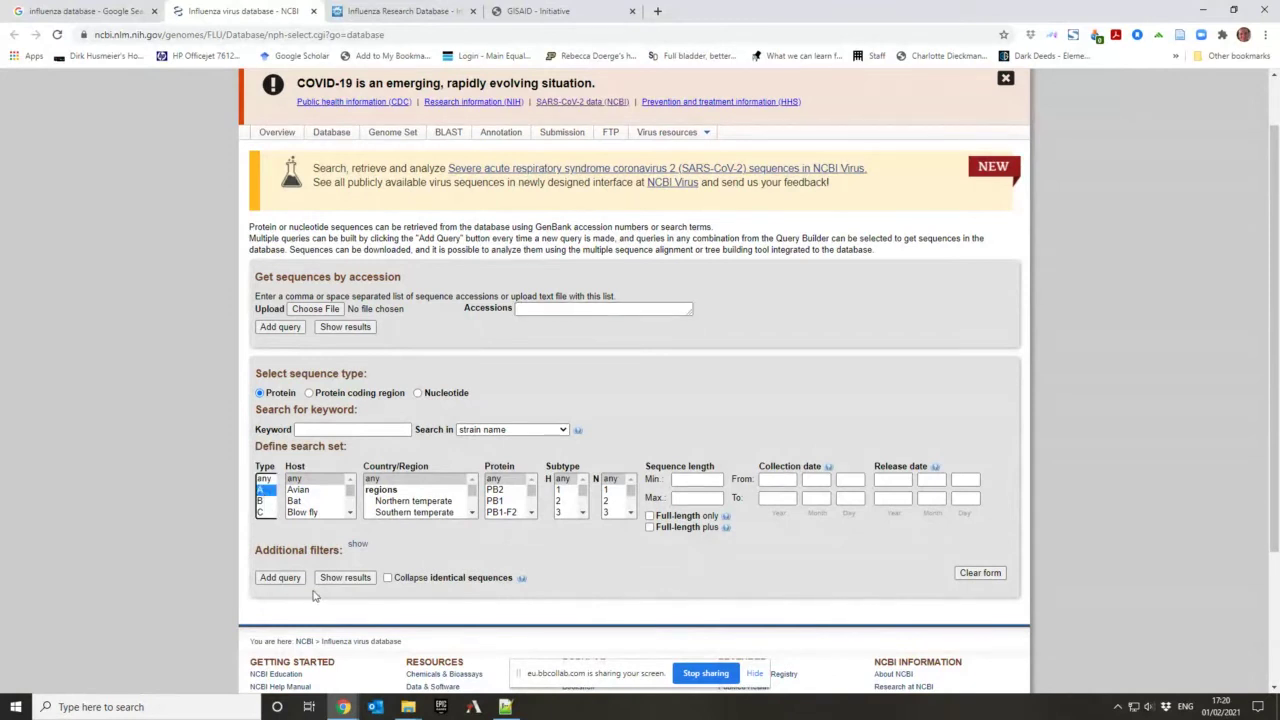
left_click(353, 498)
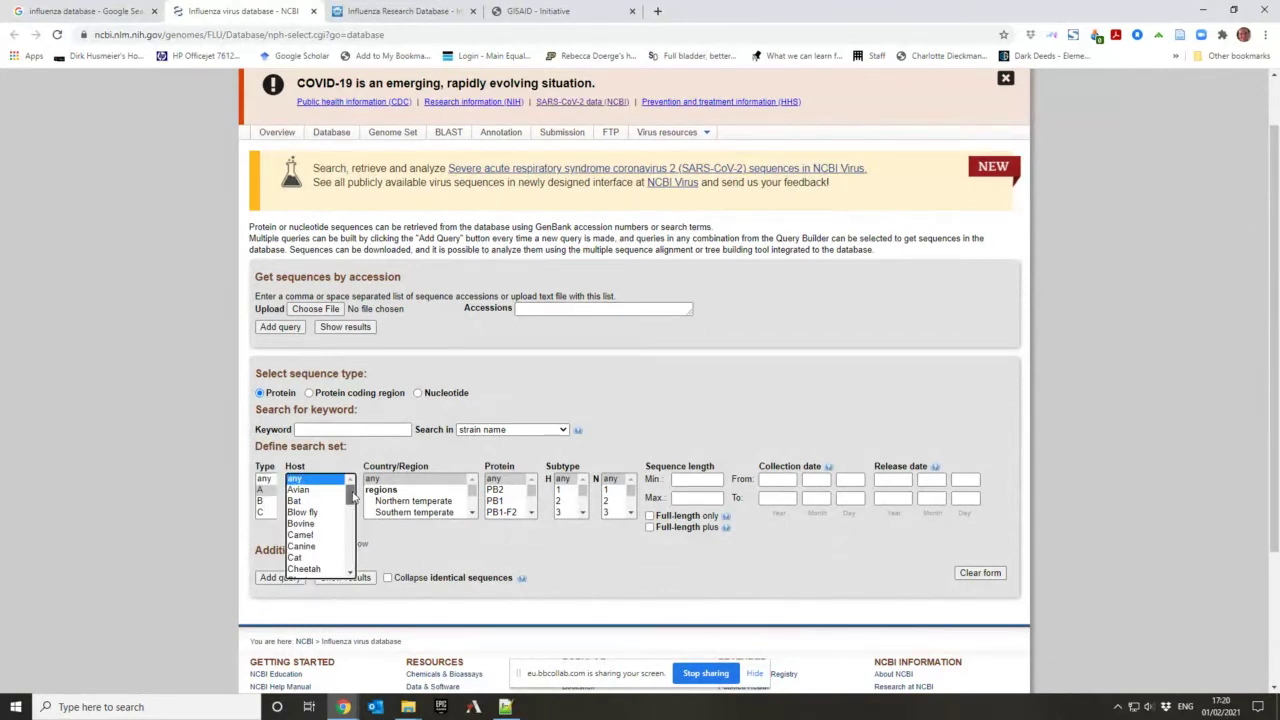
mouse_move(353, 498)
left_mouse_down()
mouse_move(348, 568)
mouse_move(350, 492)
left_mouse_up()
mouse_move(349, 492)
left_mouse_down()
mouse_move(349, 516)
mouse_move(349, 490)
left_mouse_up()
left_click(295, 522)
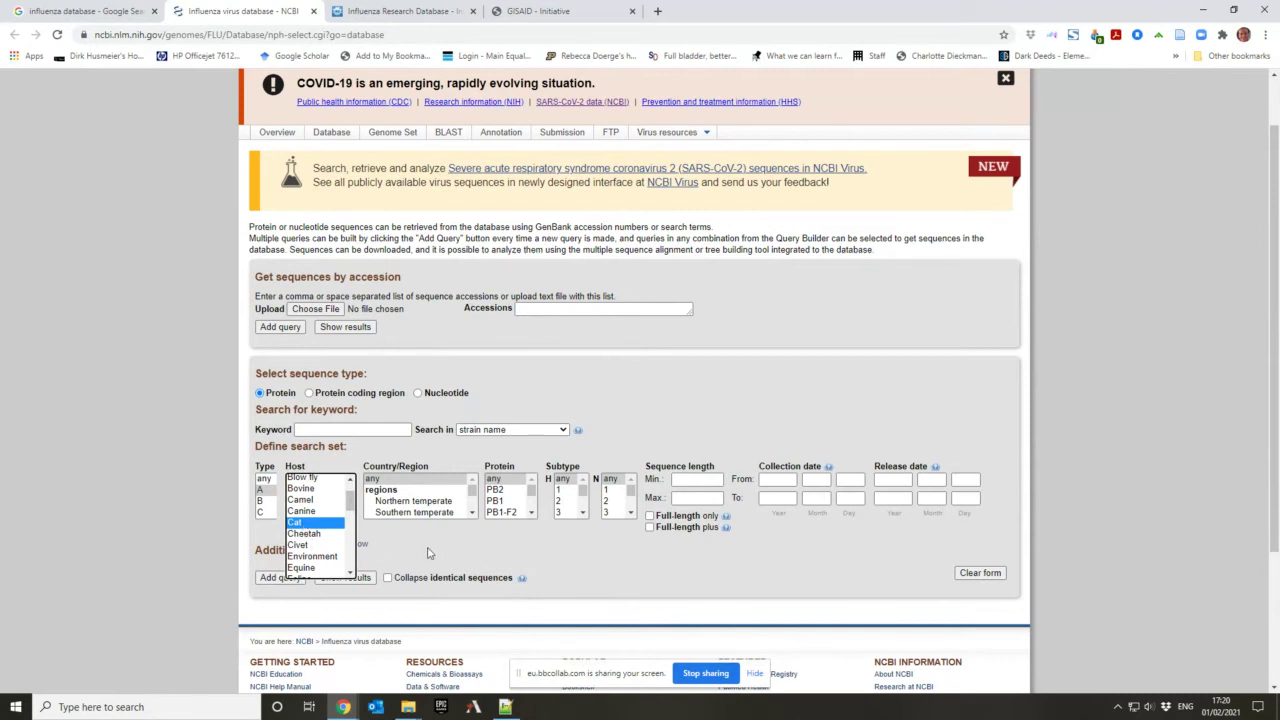
left_click(426, 551)
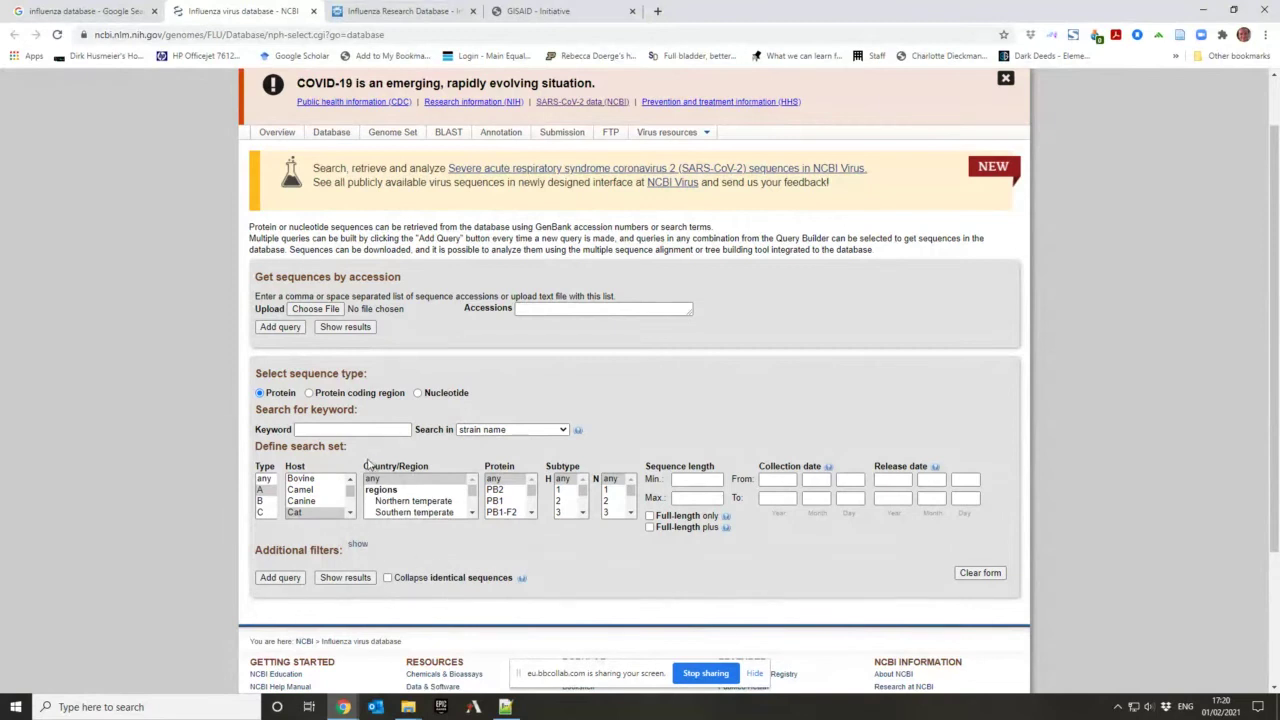
left_click_drag(477, 492, 477, 485)
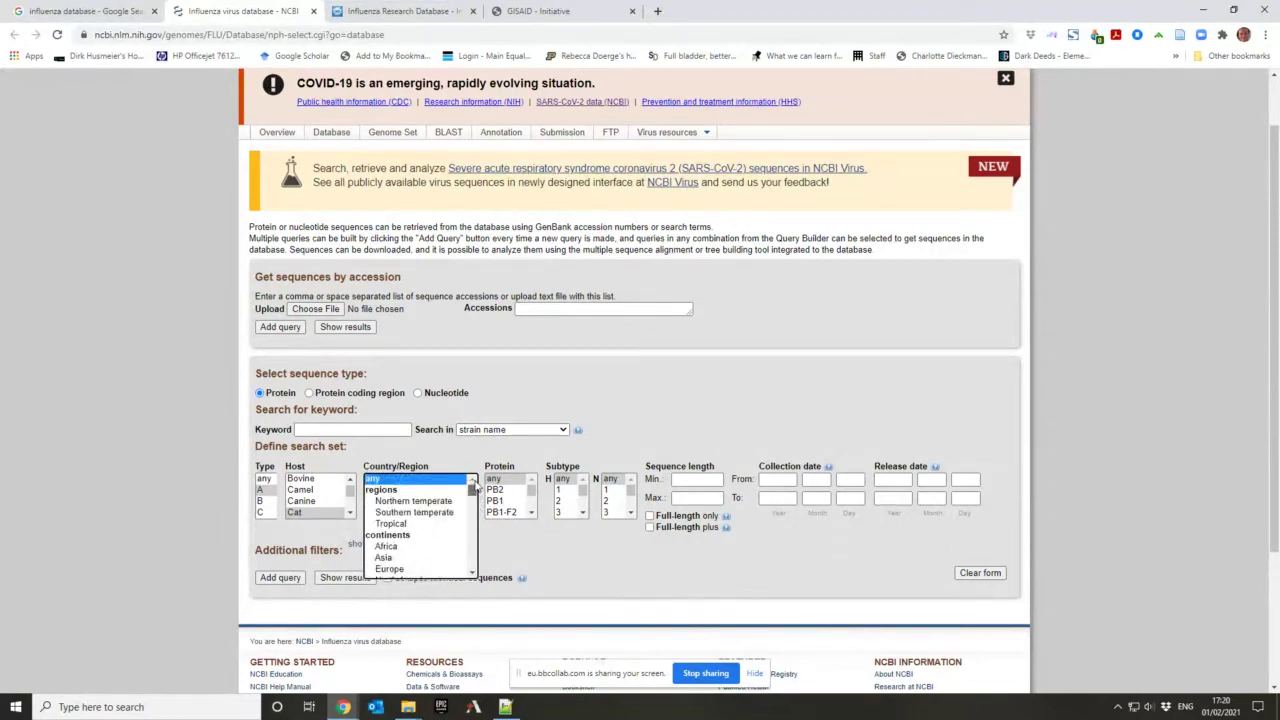
Step: Set the region to Northern temperate and choose NA in the Protein list
left_click(412, 502)
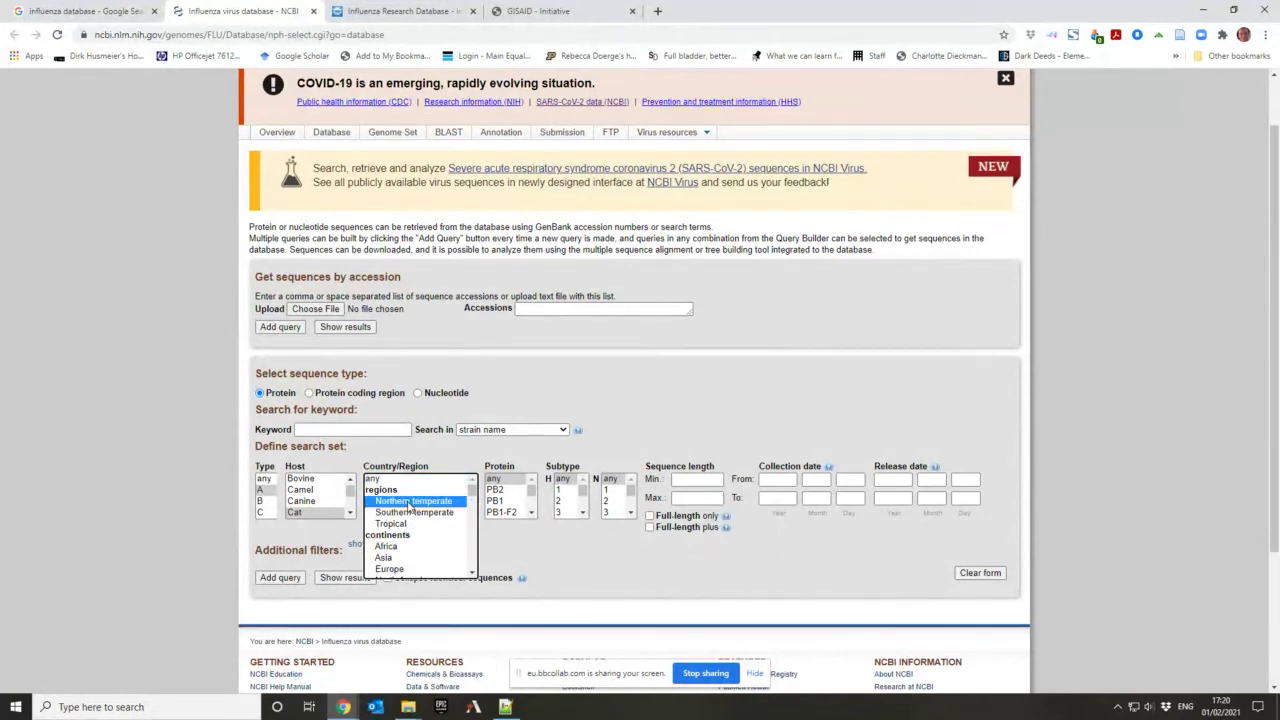
left_click(527, 559)
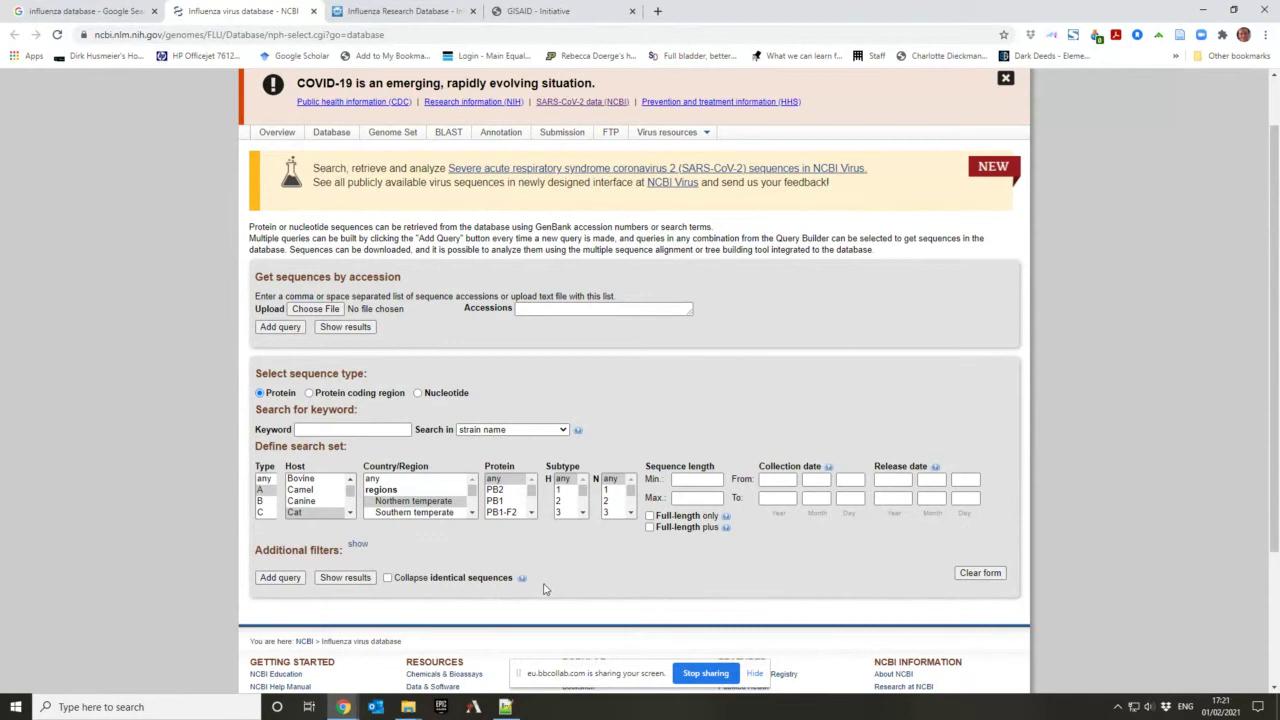
left_click(536, 491)
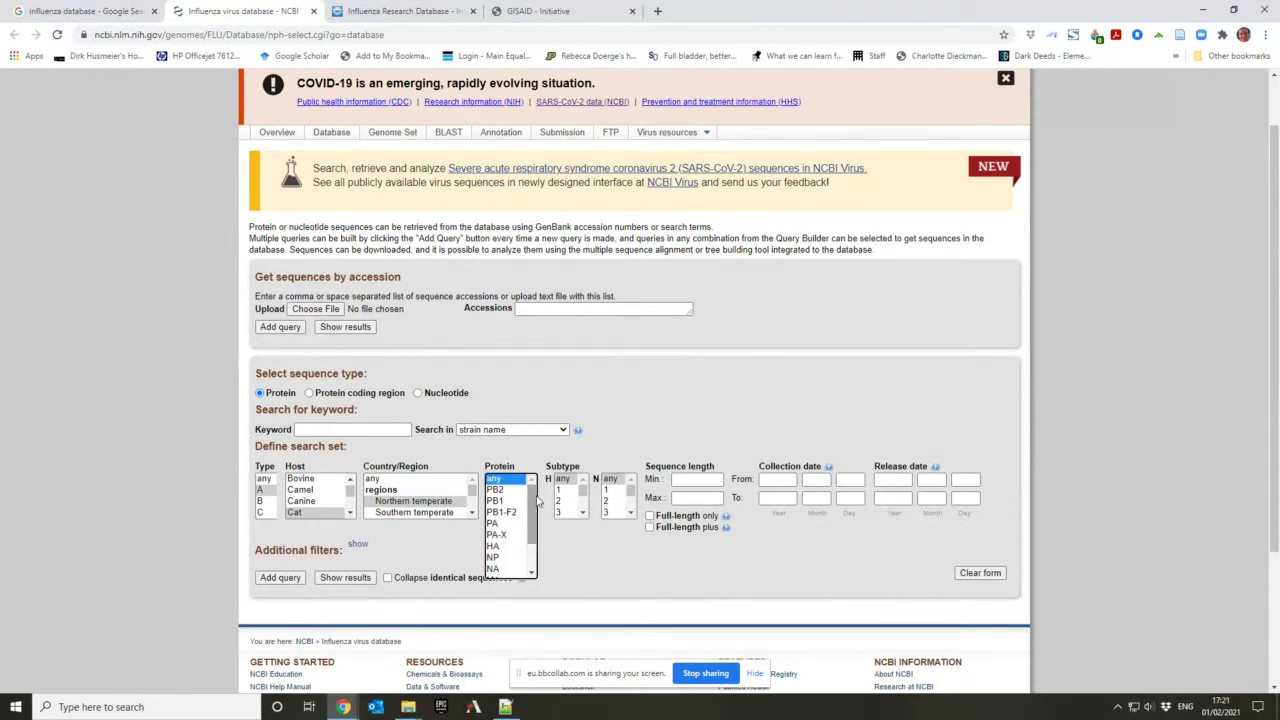
mouse_move(536, 491)
left_mouse_down()
mouse_move(533, 541)
mouse_move(533, 488)
left_mouse_up()
scroll(526, 525, "down", 2)
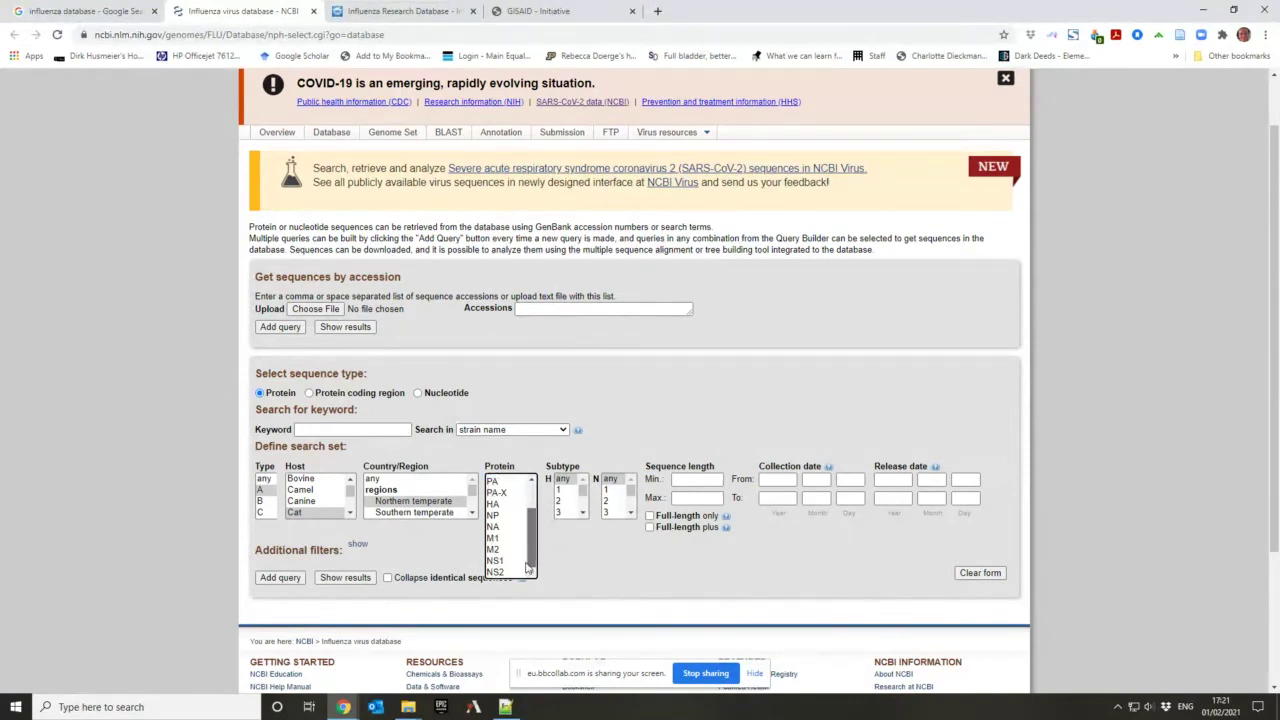
left_click_drag(527, 568, 535, 505)
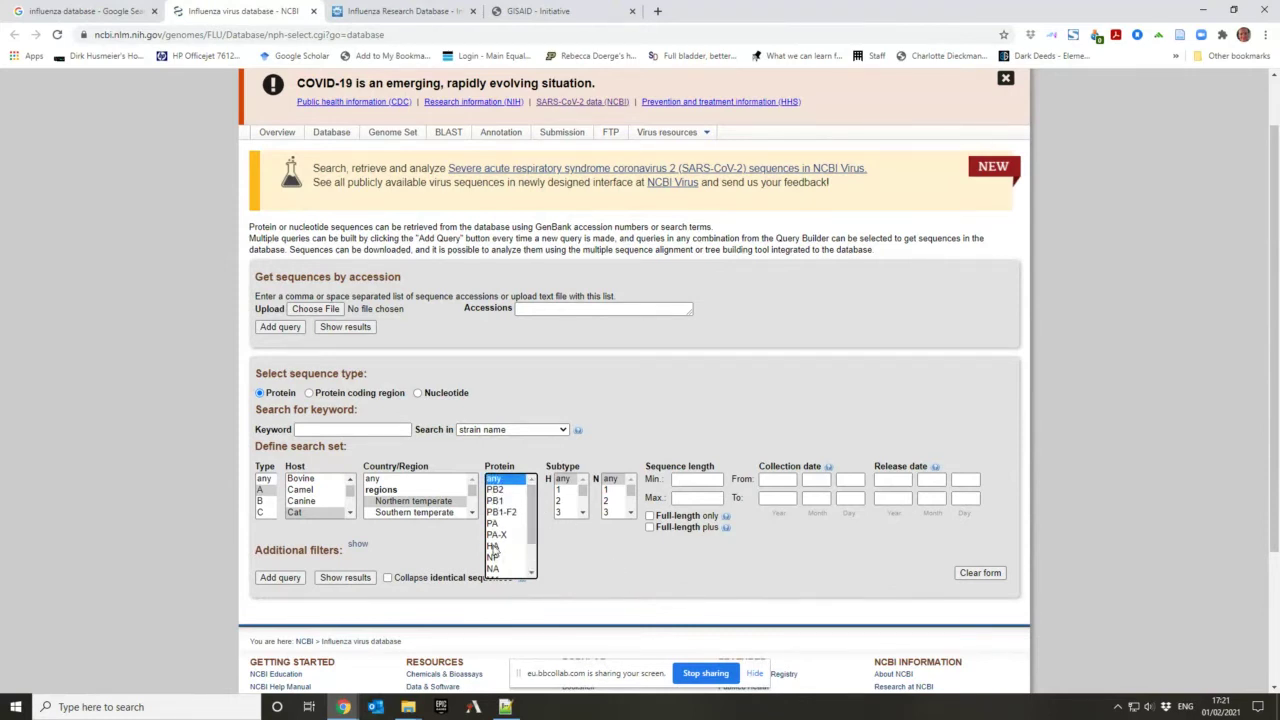
left_click_drag(495, 523, 495, 546)
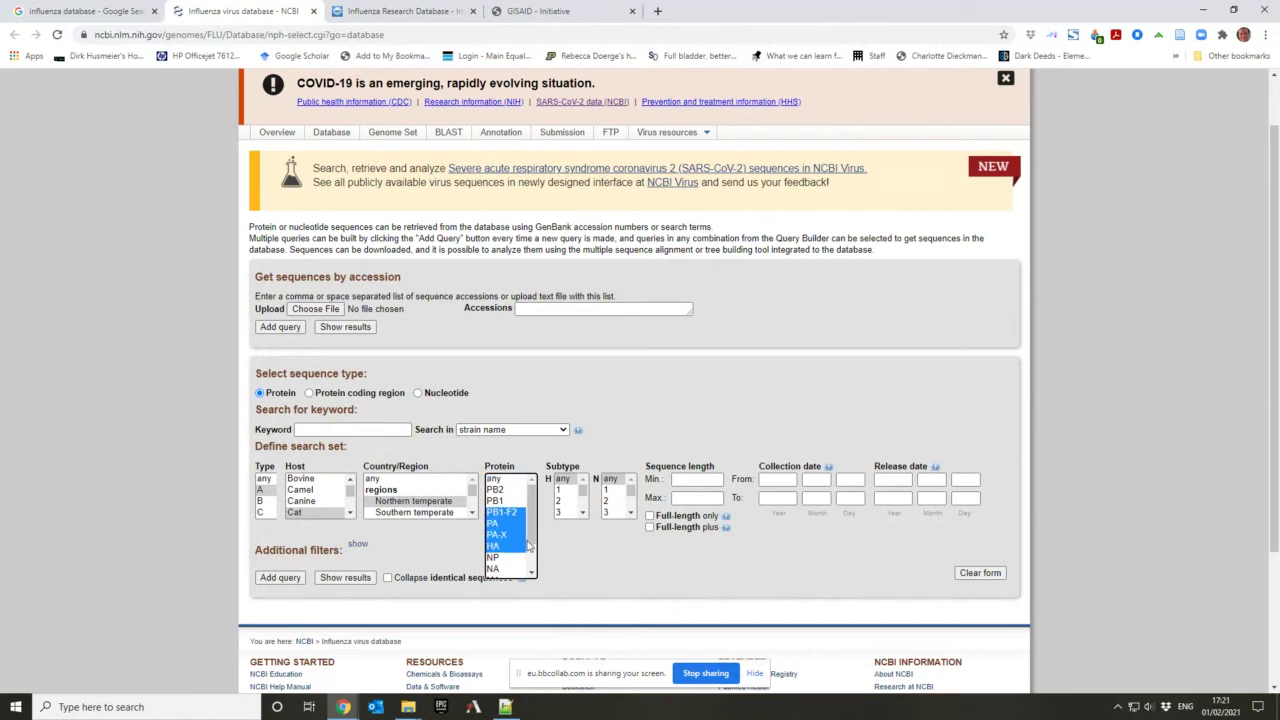
scroll(495, 560, "down", 2)
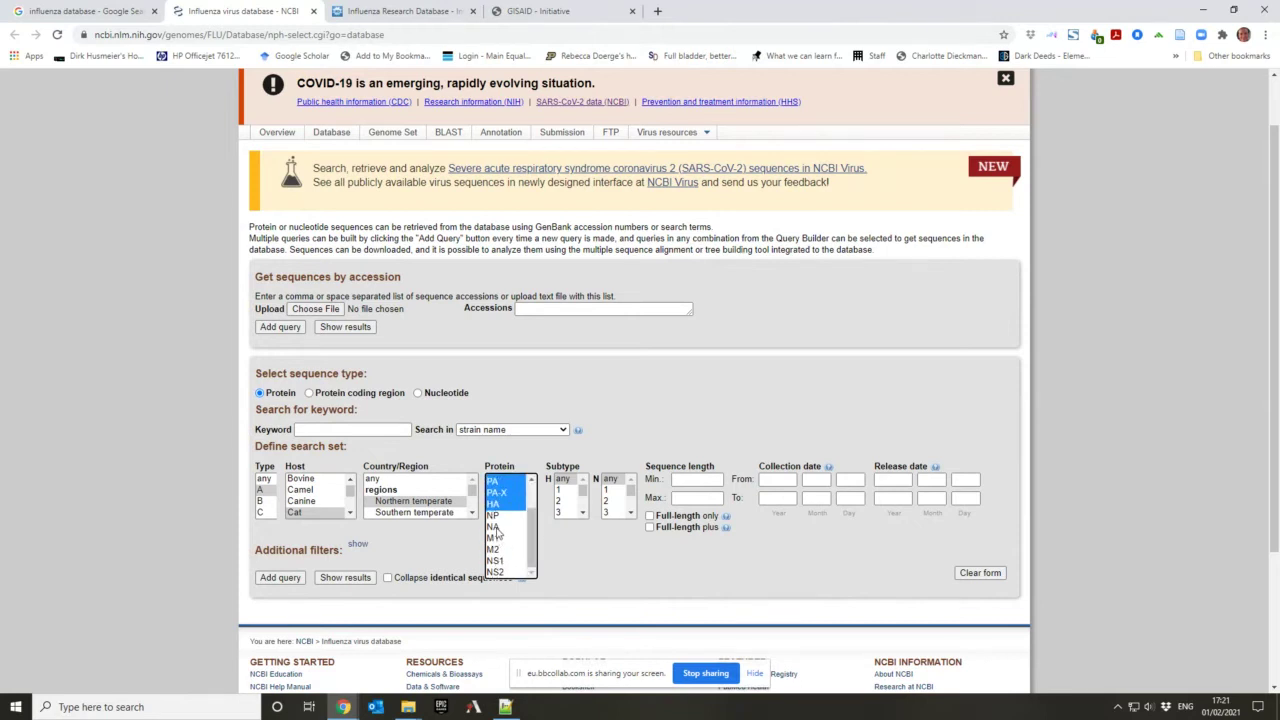
left_click(495, 526)
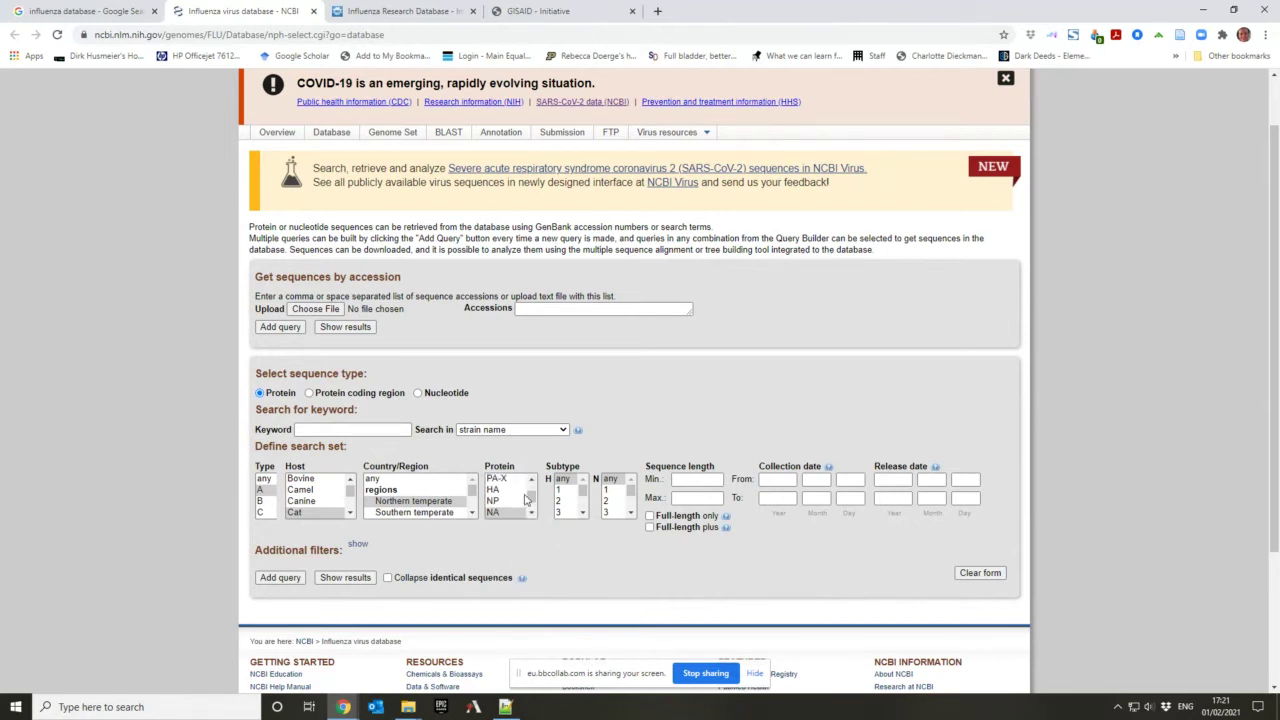
Step: Replace the NA protein choice with HA alone in the Protein list
mouse_move(533, 503)
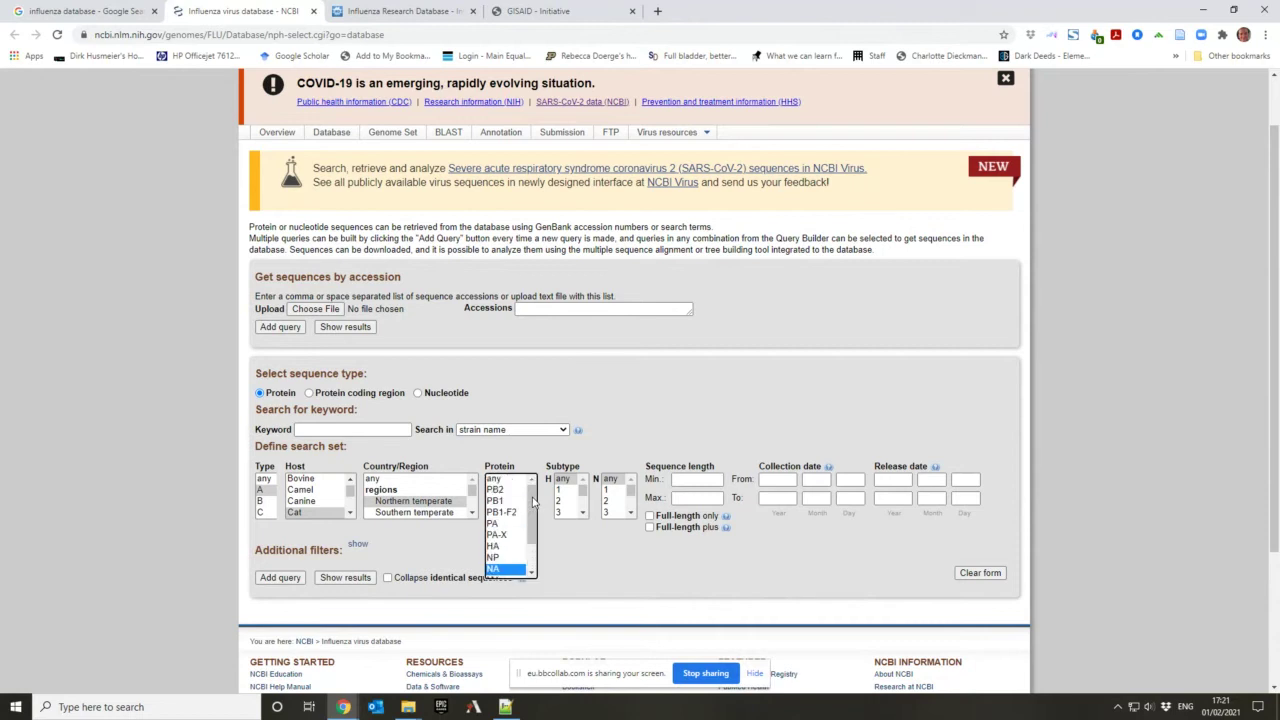
left_click(503, 547)
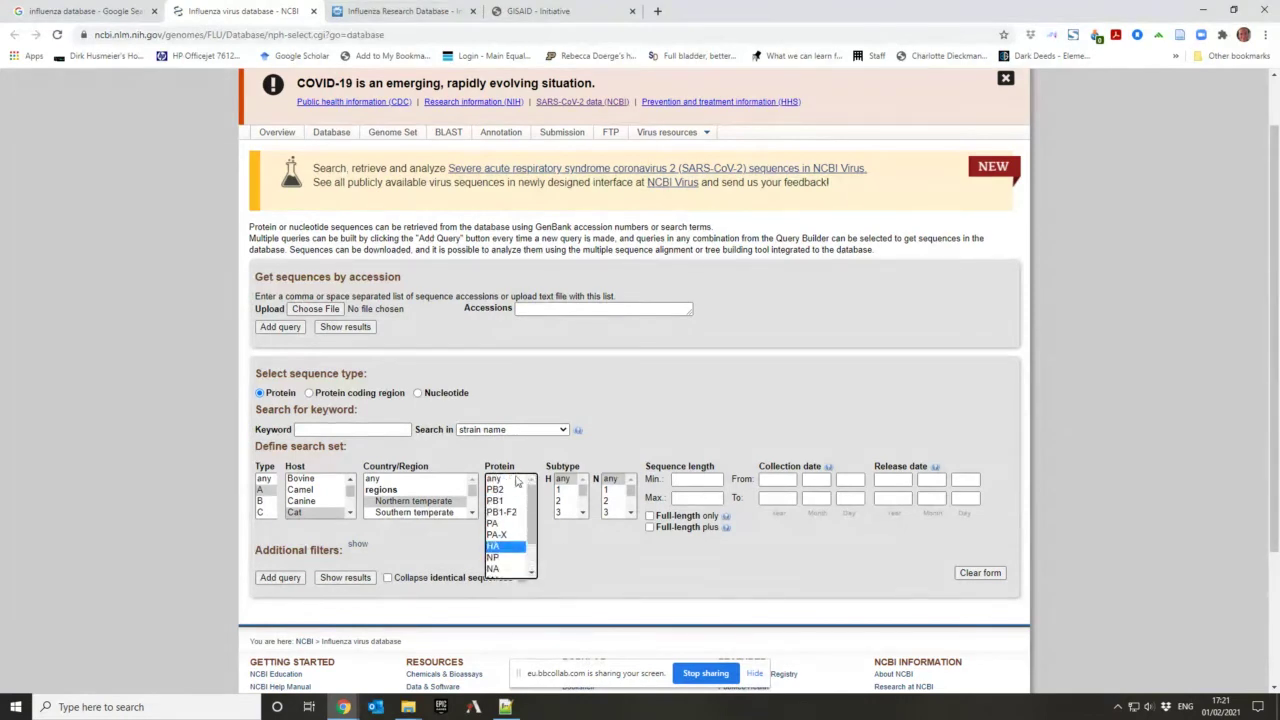
left_click(512, 481)
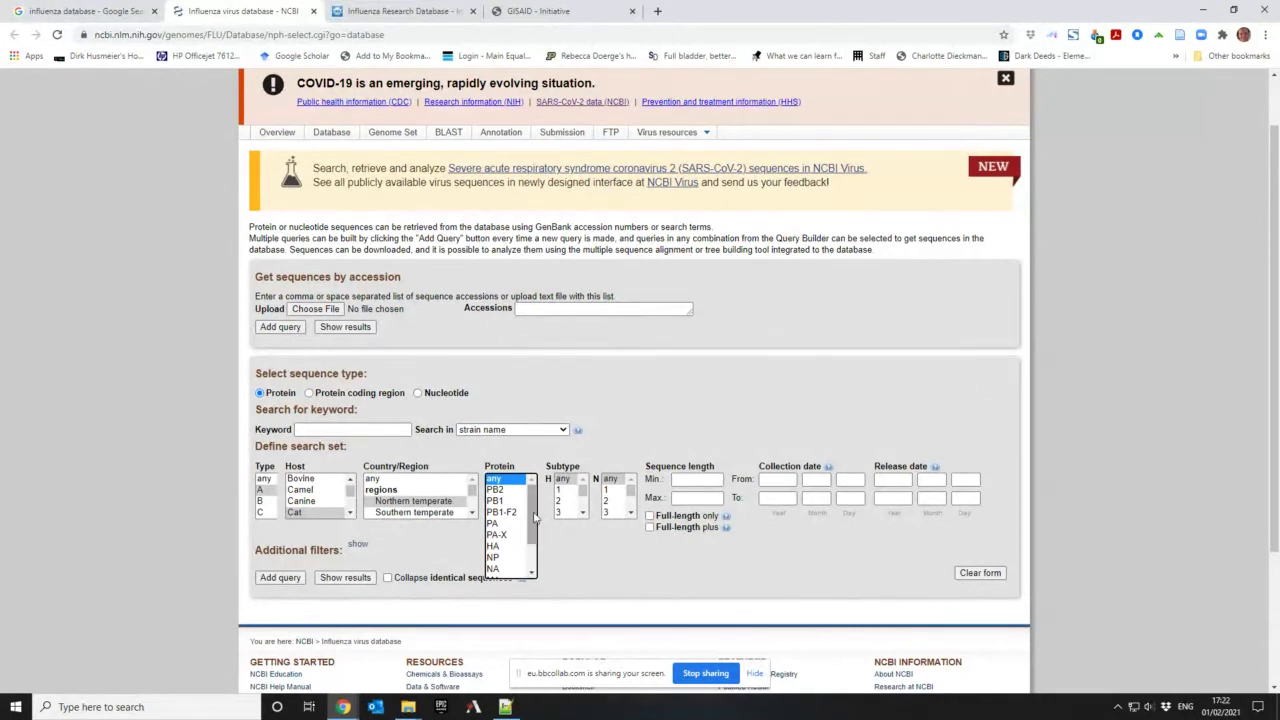
scroll(531, 545, "down", 1)
scroll(531, 560, "up", 3)
scroll(527, 537, "down", 1)
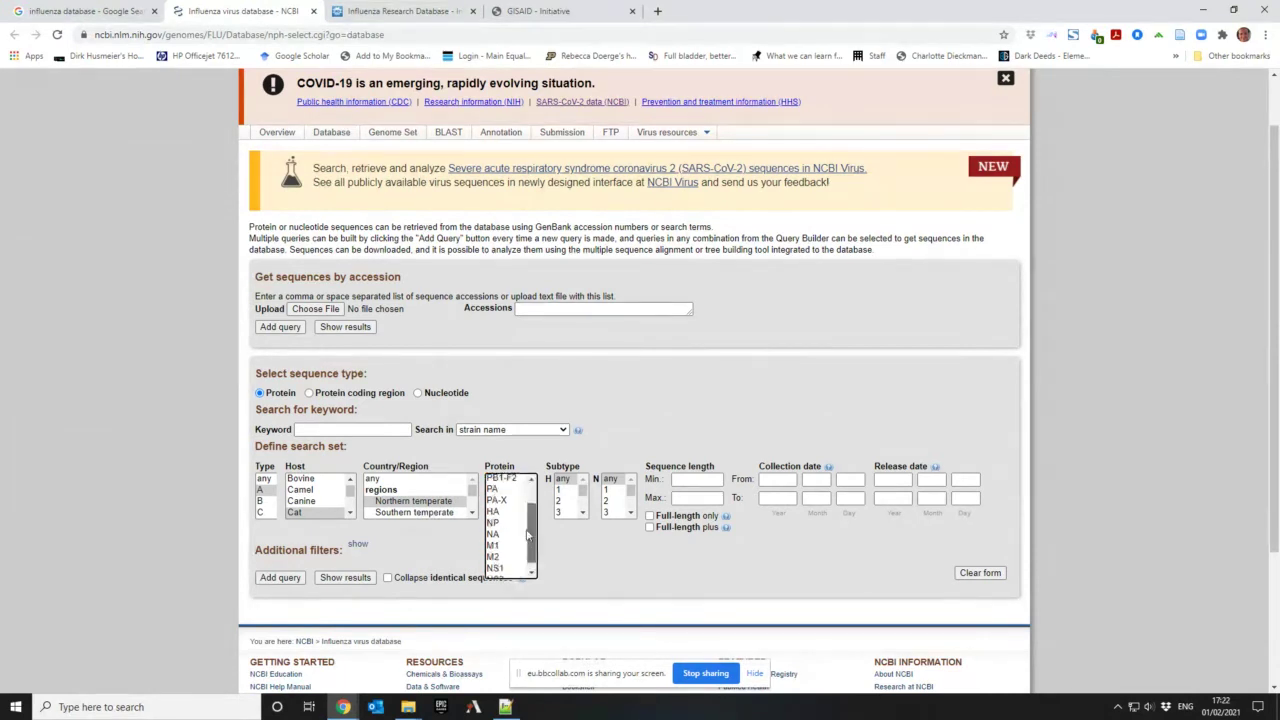
left_click(503, 513)
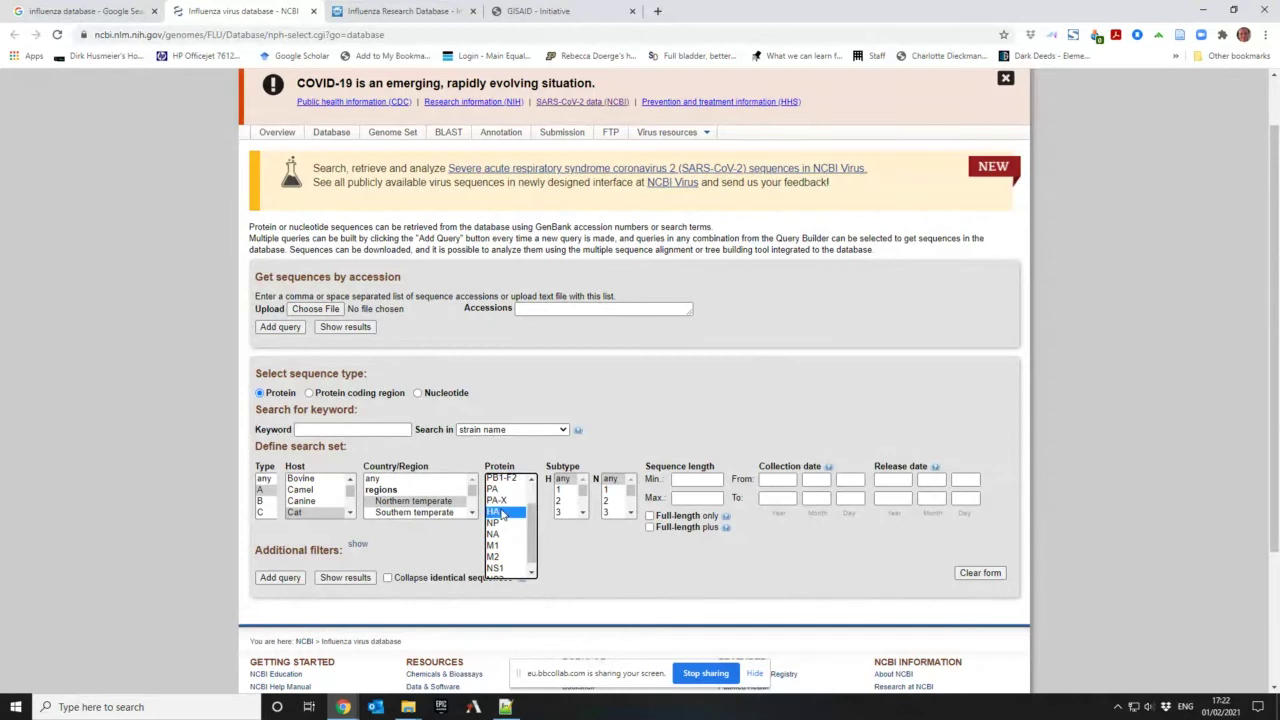
left_click(592, 554)
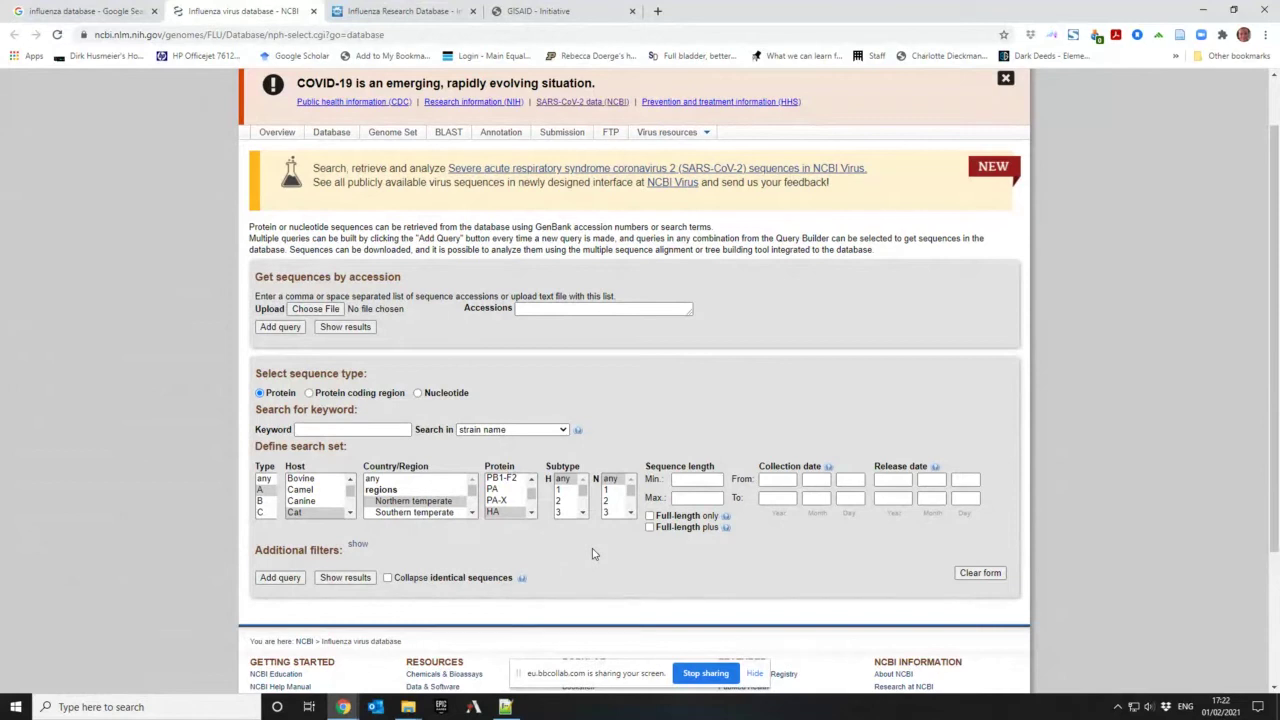
left_click(586, 495)
mouse_move(586, 495)
left_mouse_down()
mouse_move(584, 548)
mouse_move(581, 481)
left_mouse_up()
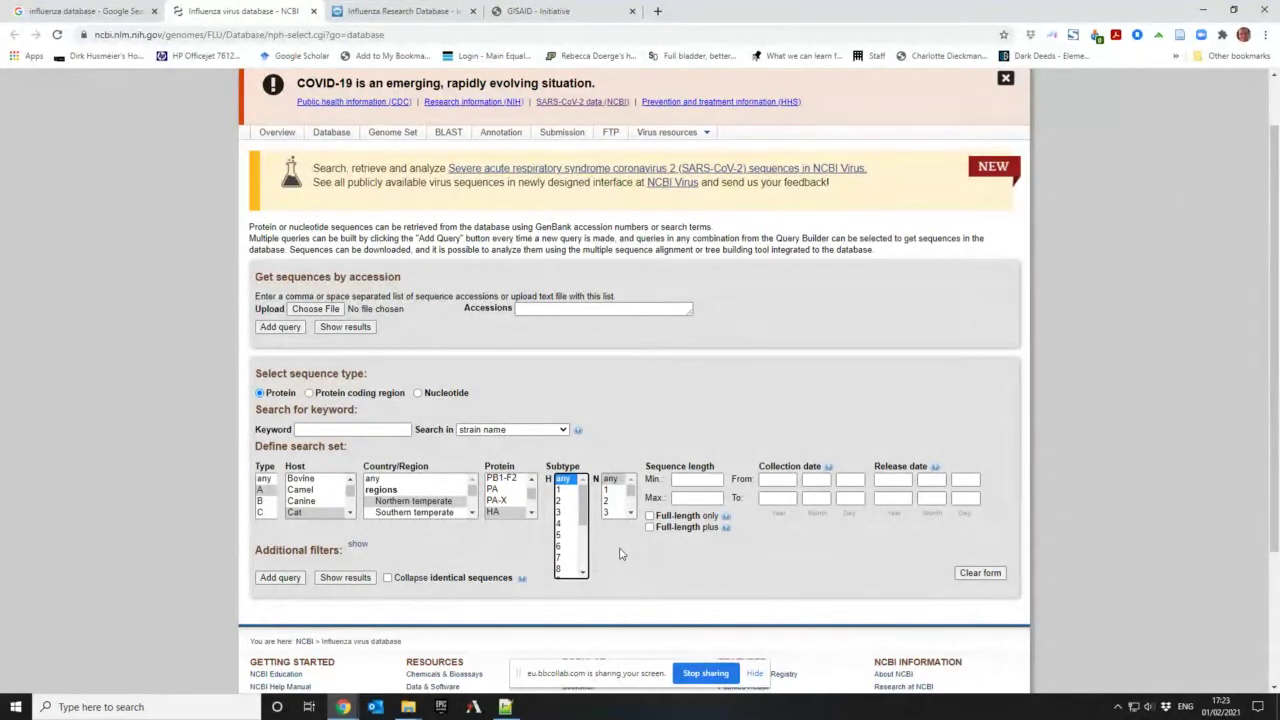
mouse_move(582, 505)
left_mouse_down()
mouse_move(583, 560)
mouse_move(580, 505)
left_mouse_up()
left_click(625, 558)
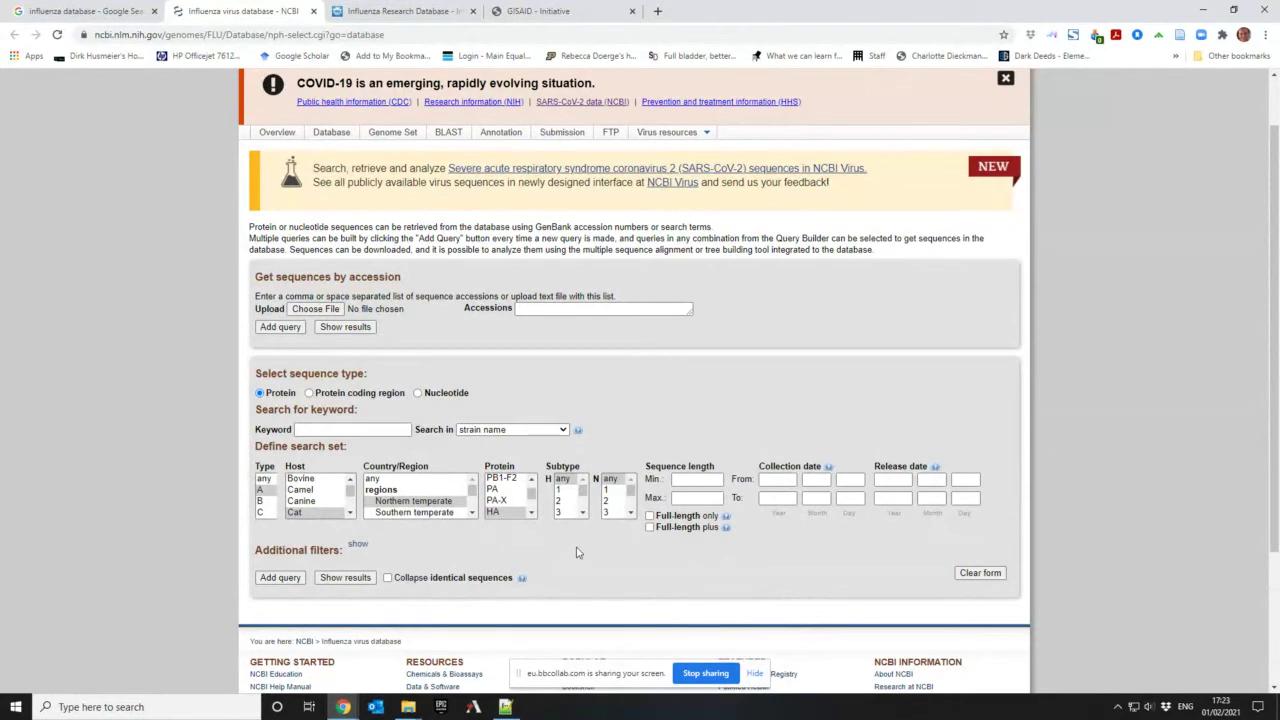
left_click(633, 495)
scroll(636, 537, "down", 1)
scroll(636, 537, "up", 1)
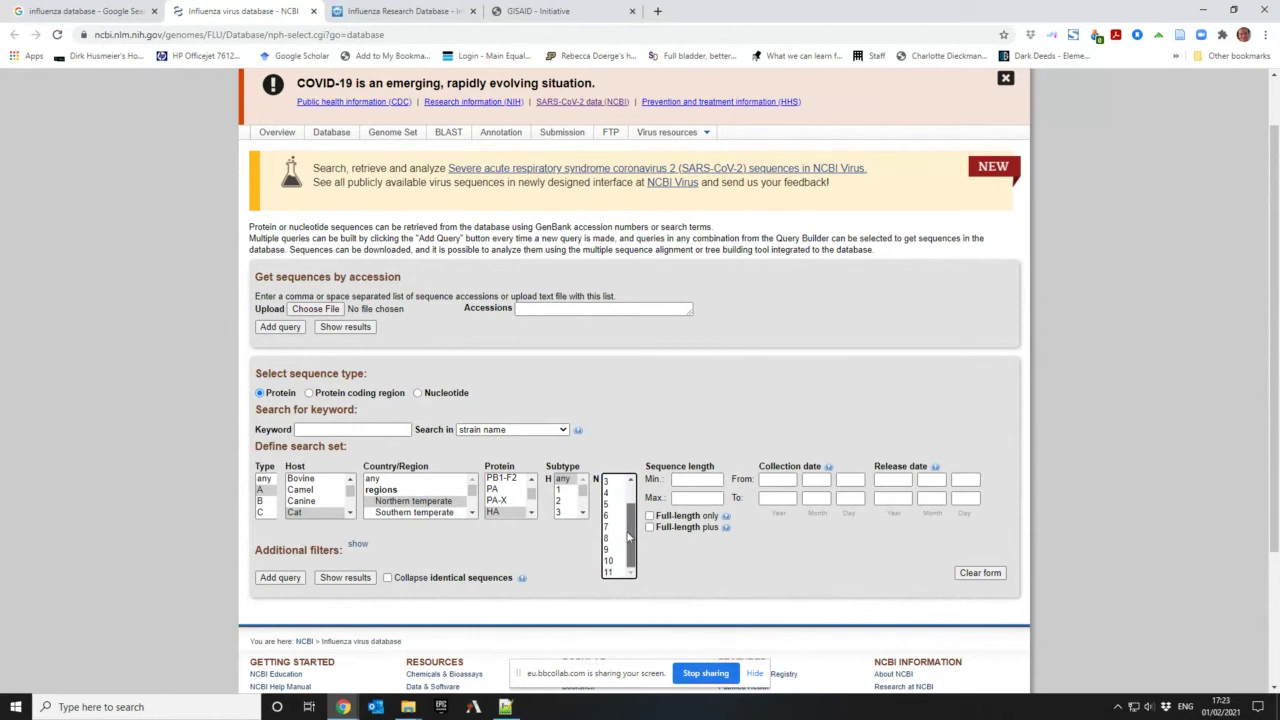
scroll(630, 540, "down", 1)
scroll(628, 547, "up", 1)
left_click(612, 479)
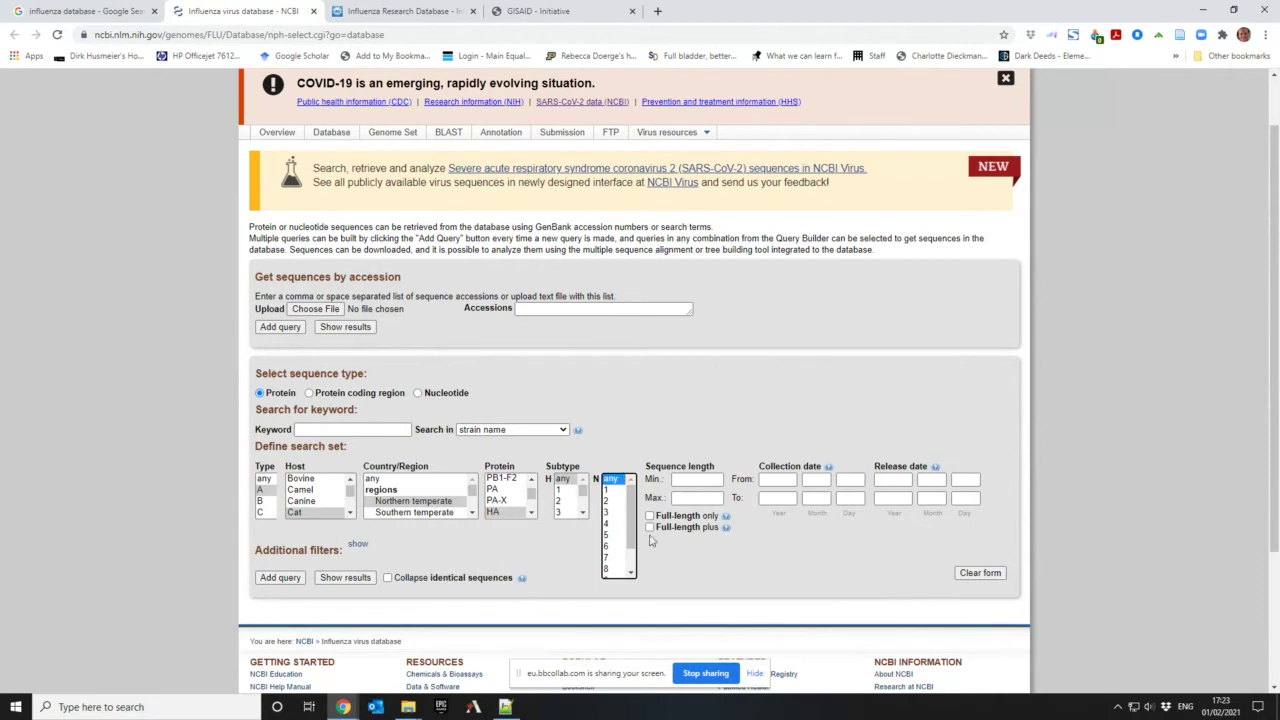
left_click(695, 582)
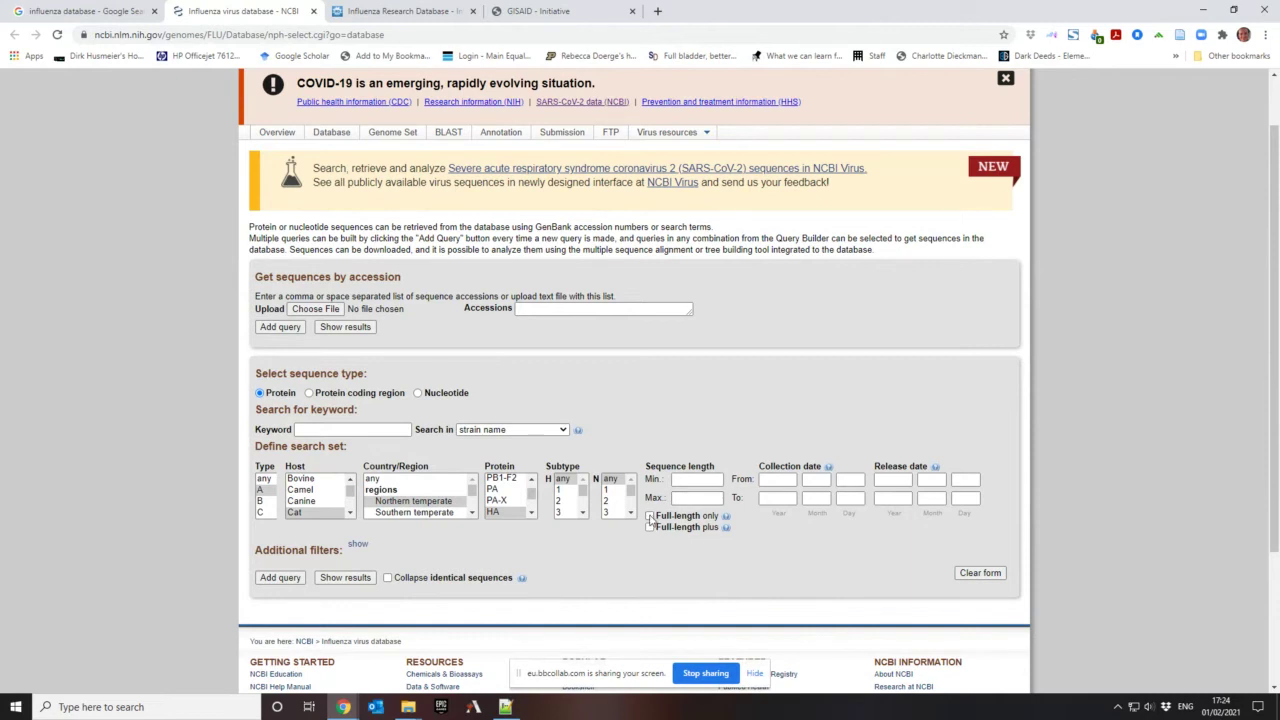
Step: Tick the Full-length only checkbox under Sequence length
left_click(649, 516)
scroll(287, 585, "down", 2)
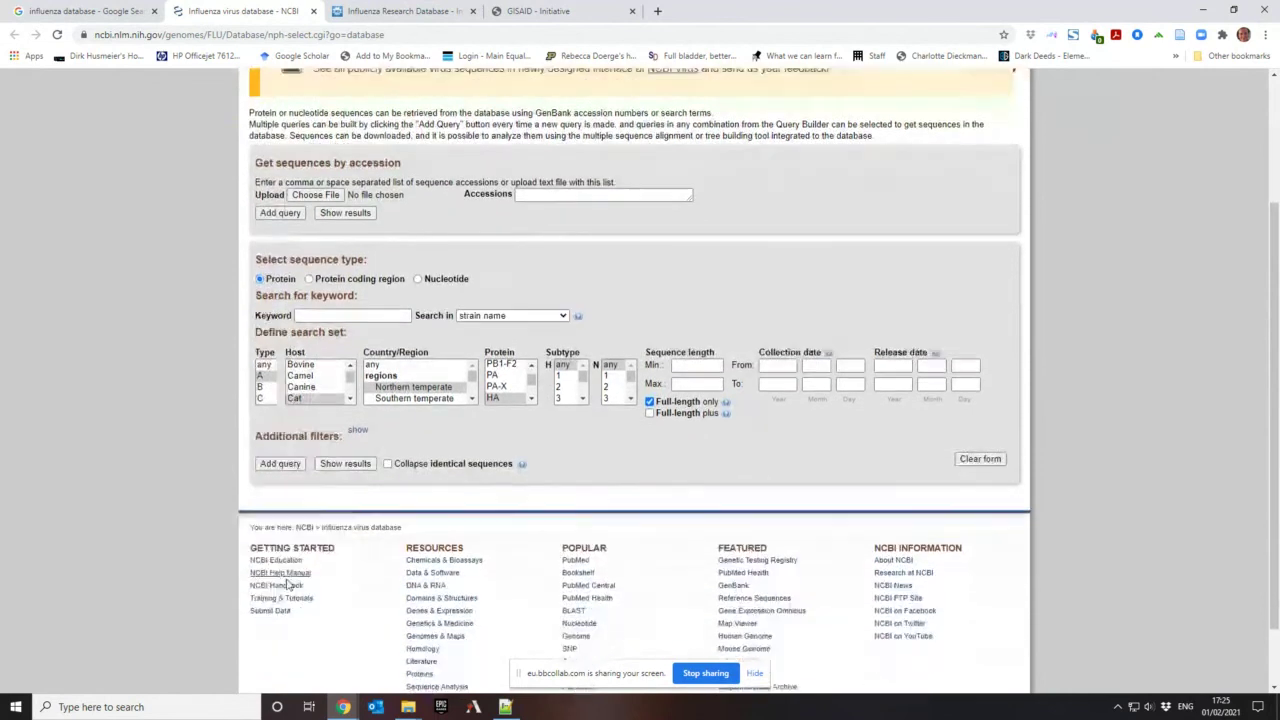
scroll(287, 585, "up", 1)
scroll(287, 585, "up", 1)
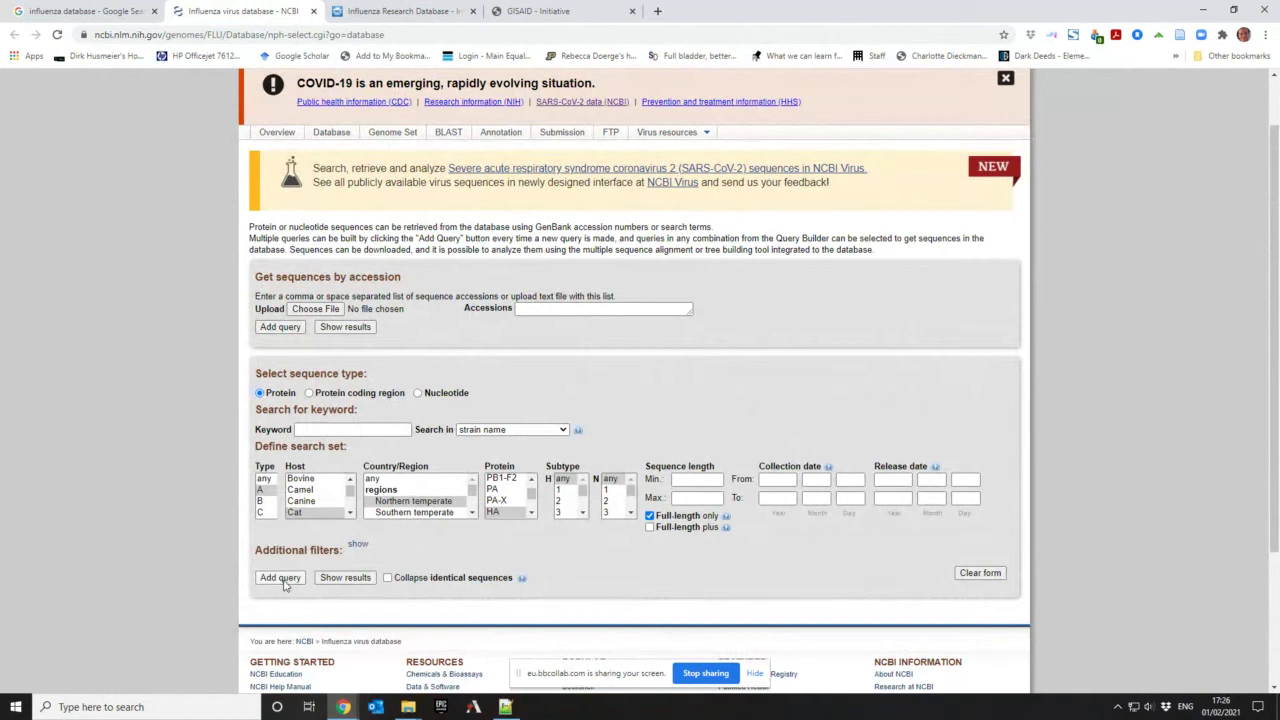
Step: Add the Type A, Cat, Northern temperate, full-length HA criteria as a query matching 14 sequences
left_click(280, 578)
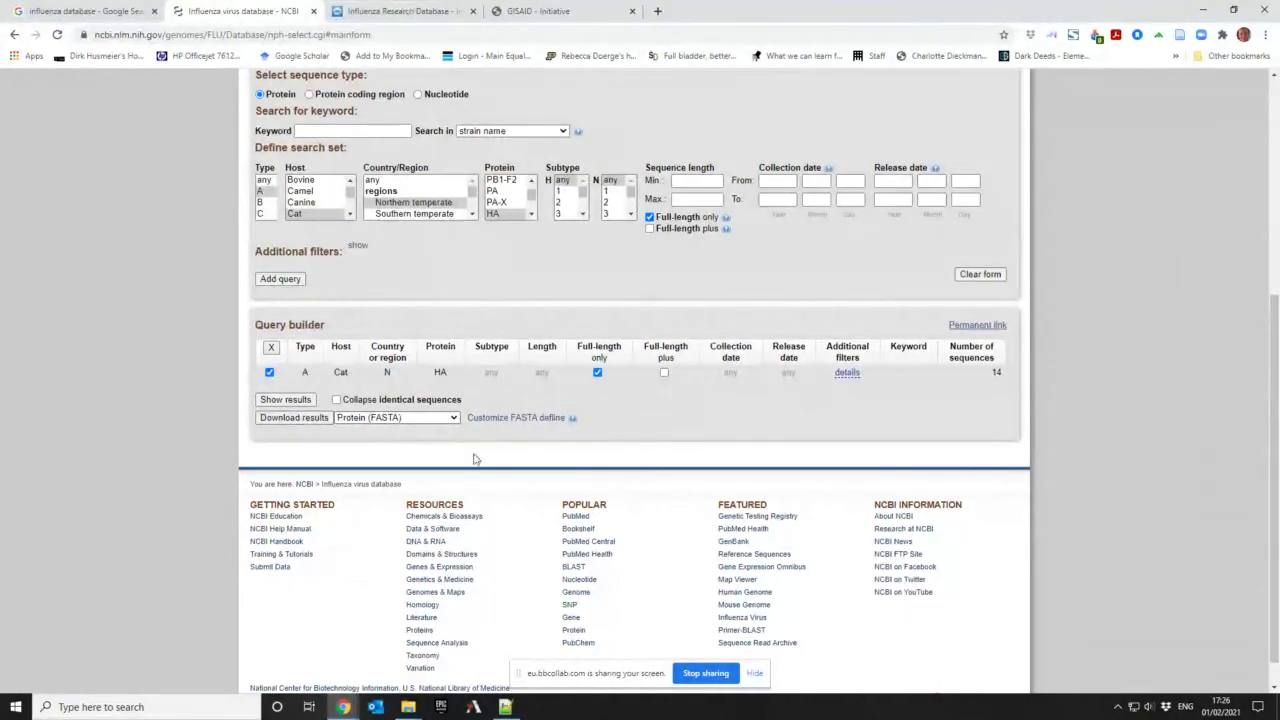
scroll(517, 470, "up", 2)
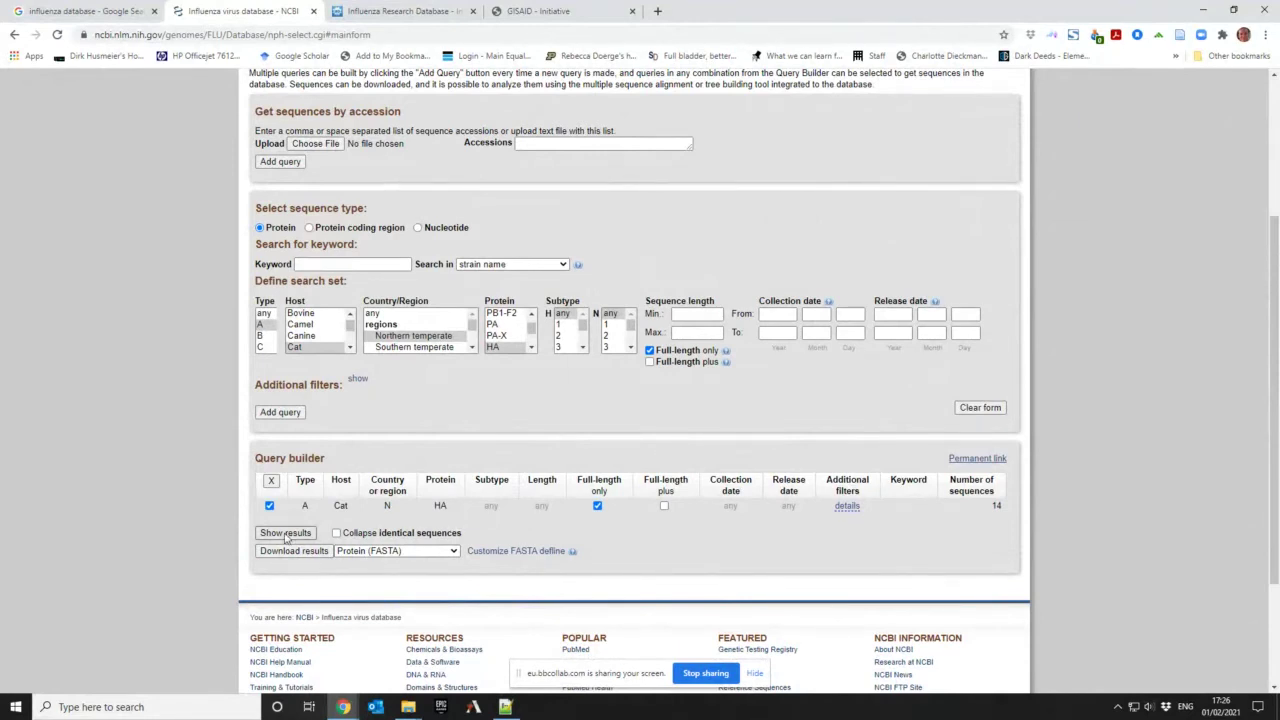
left_click(431, 557)
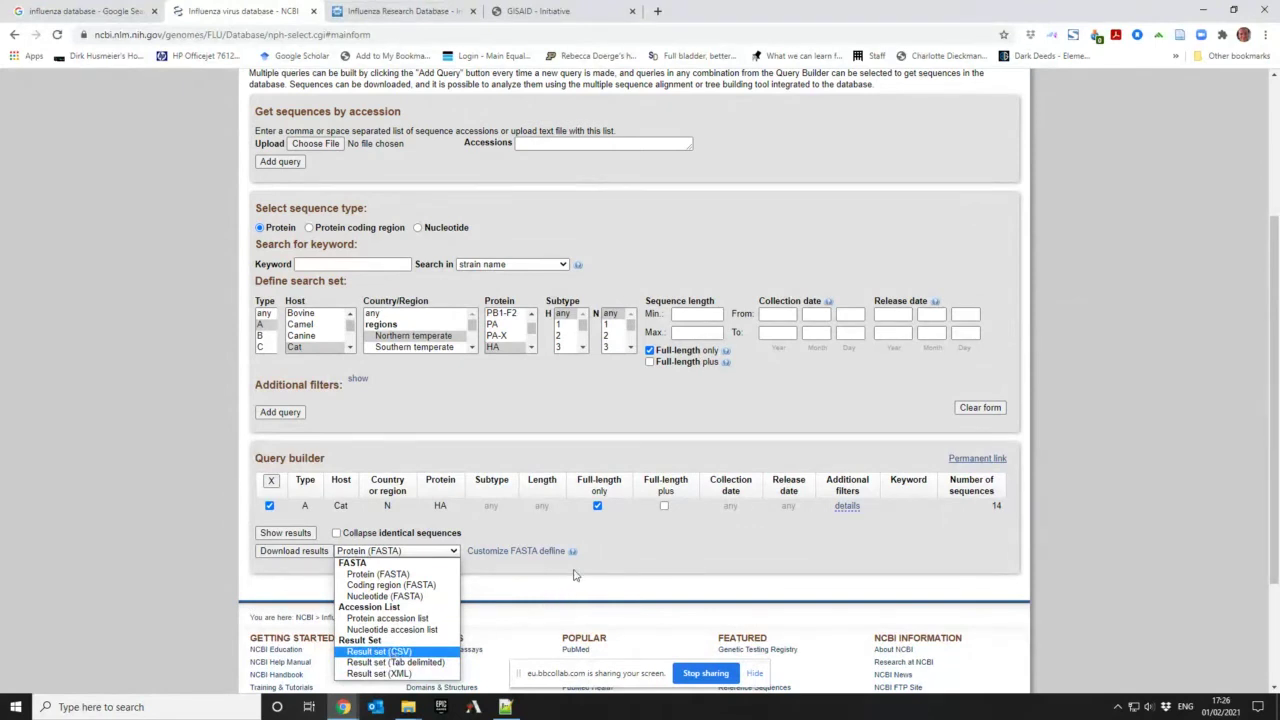
Step: Open the FASTA defline panel, add {host} and remove the segment name from the template
left_click(500, 558)
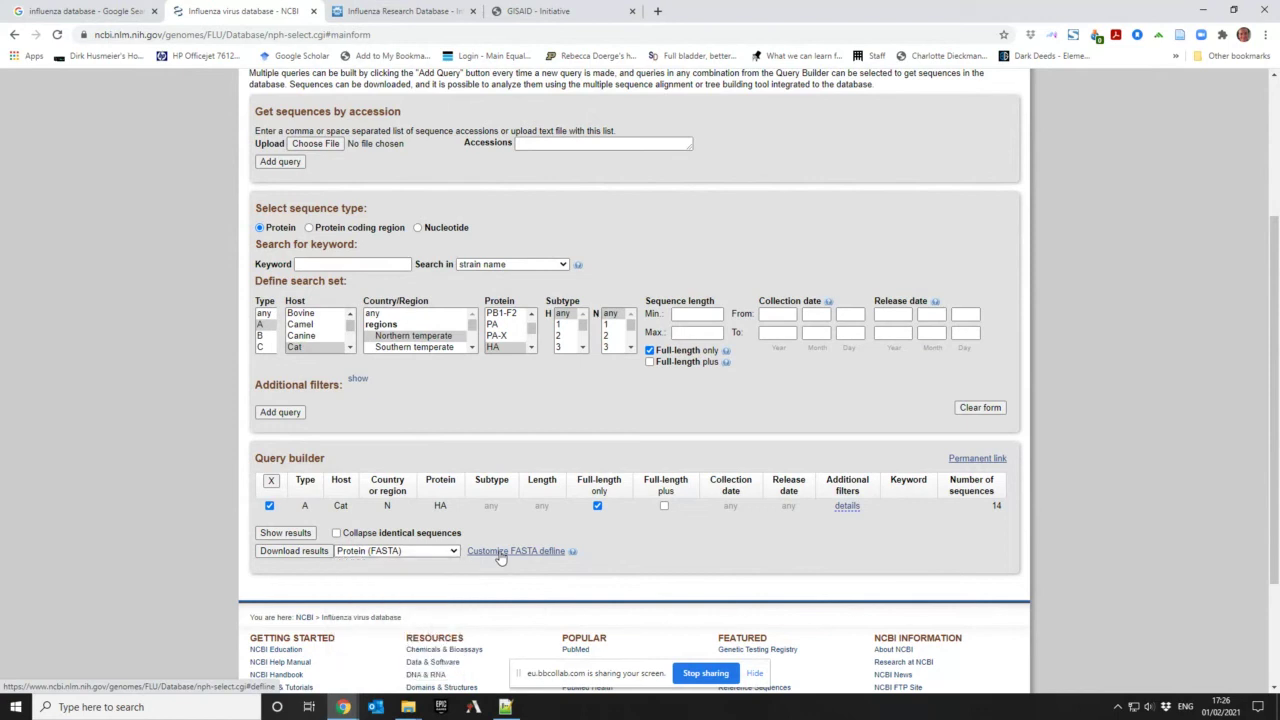
left_click(500, 558)
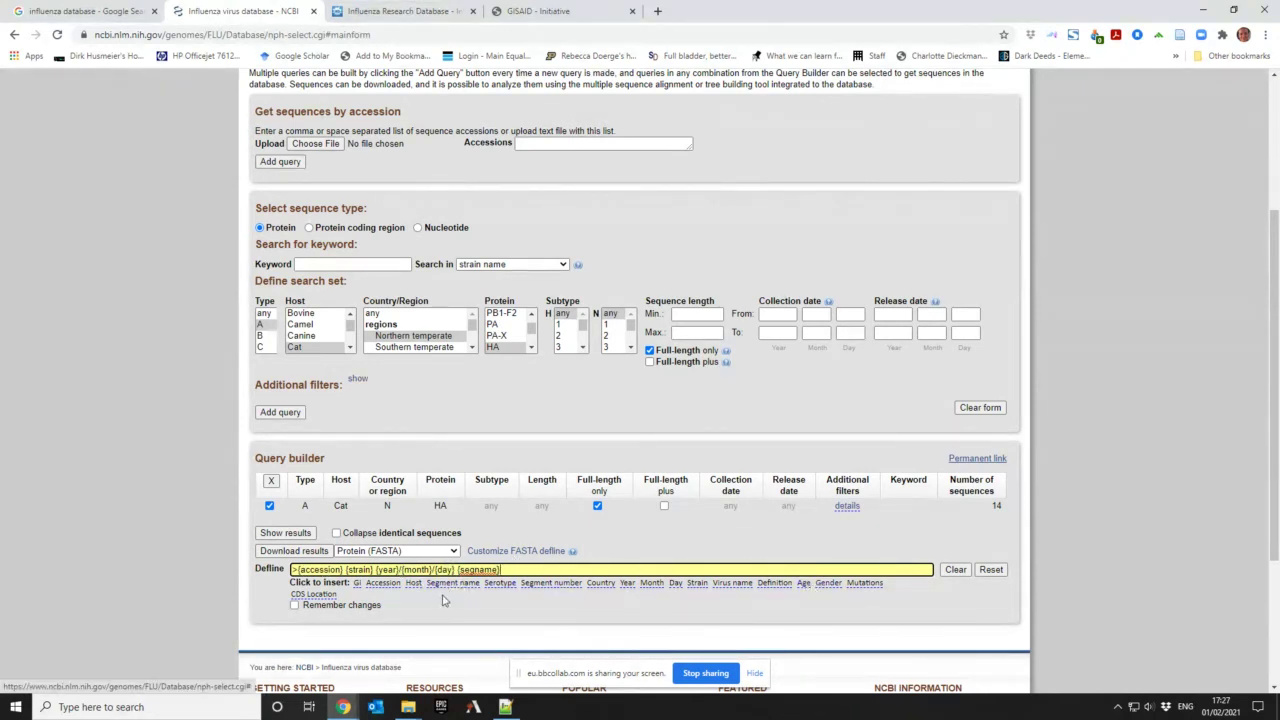
left_click(413, 583)
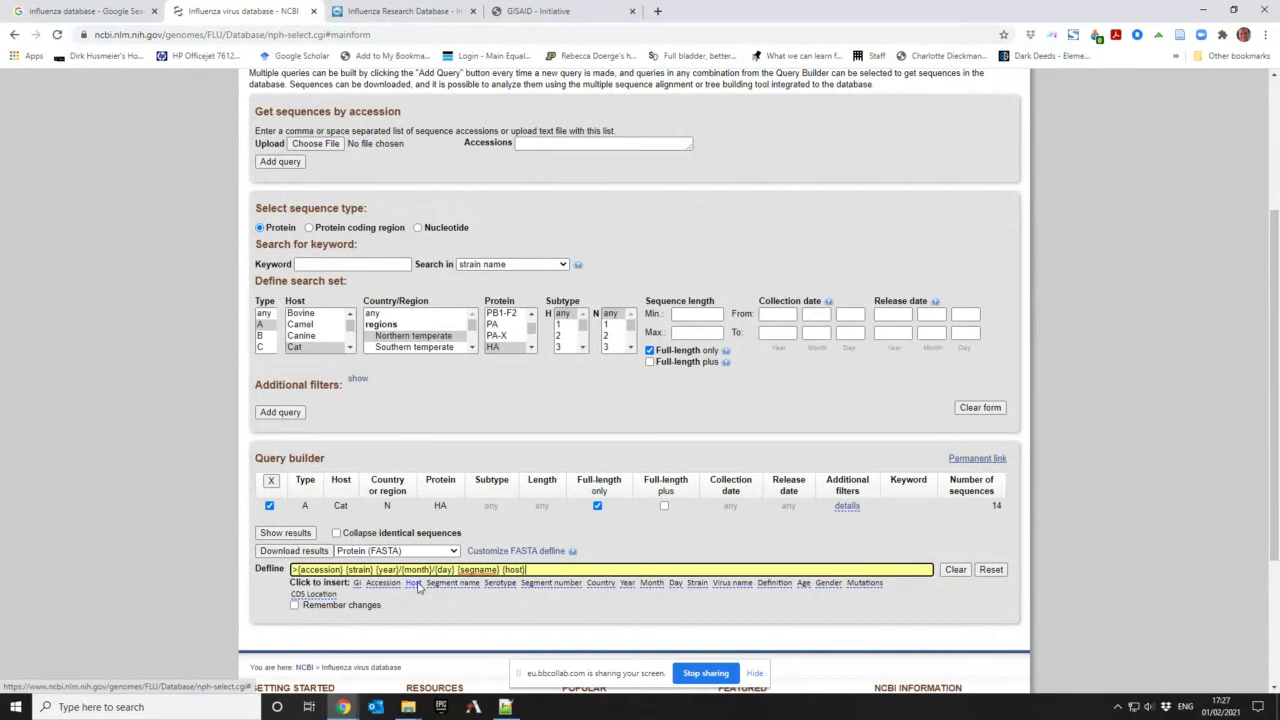
left_click(504, 569)
key("BackSpace")
key("BackSpace")
key("BackSpace")
key("BackSpace")
key("BackSpace")
key("BackSpace")
key("BackSpace")
key("BackSpace")
key("BackSpace")
key("BackSpace")
key("BackSpace")
left_click_drag(377, 569, 345, 569)
key("BackSpace")
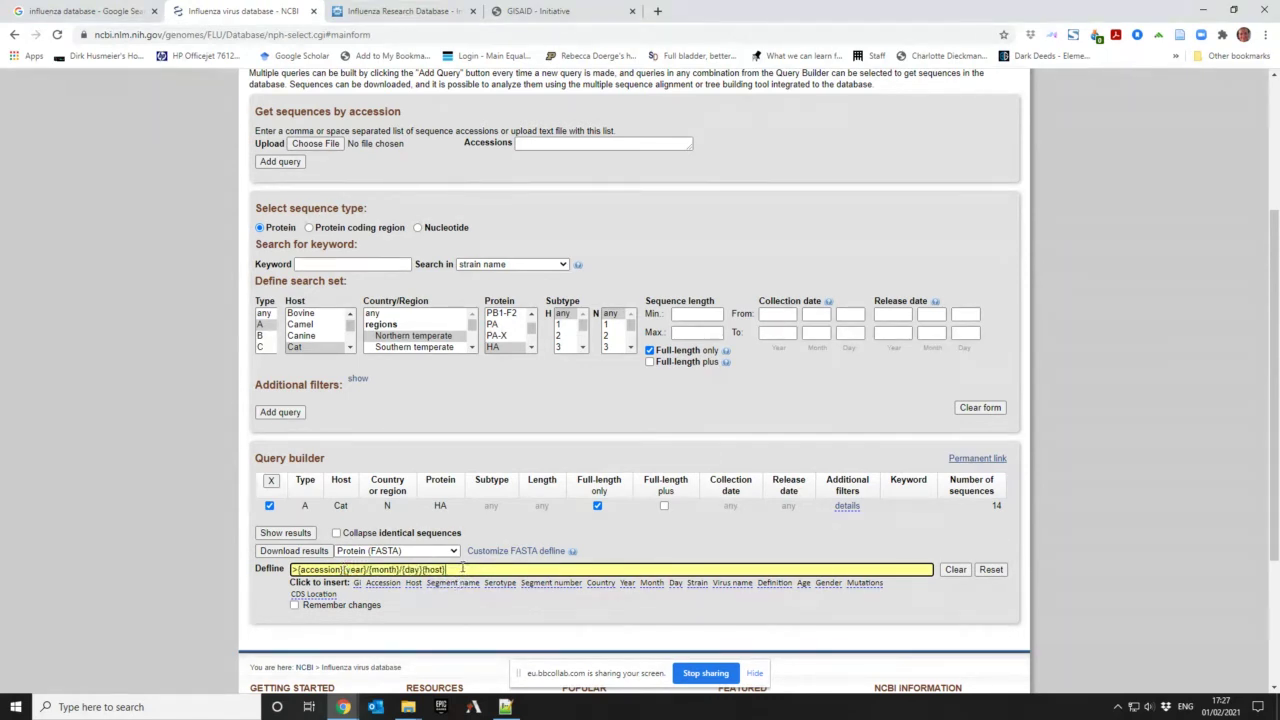
key("ctrl+z")
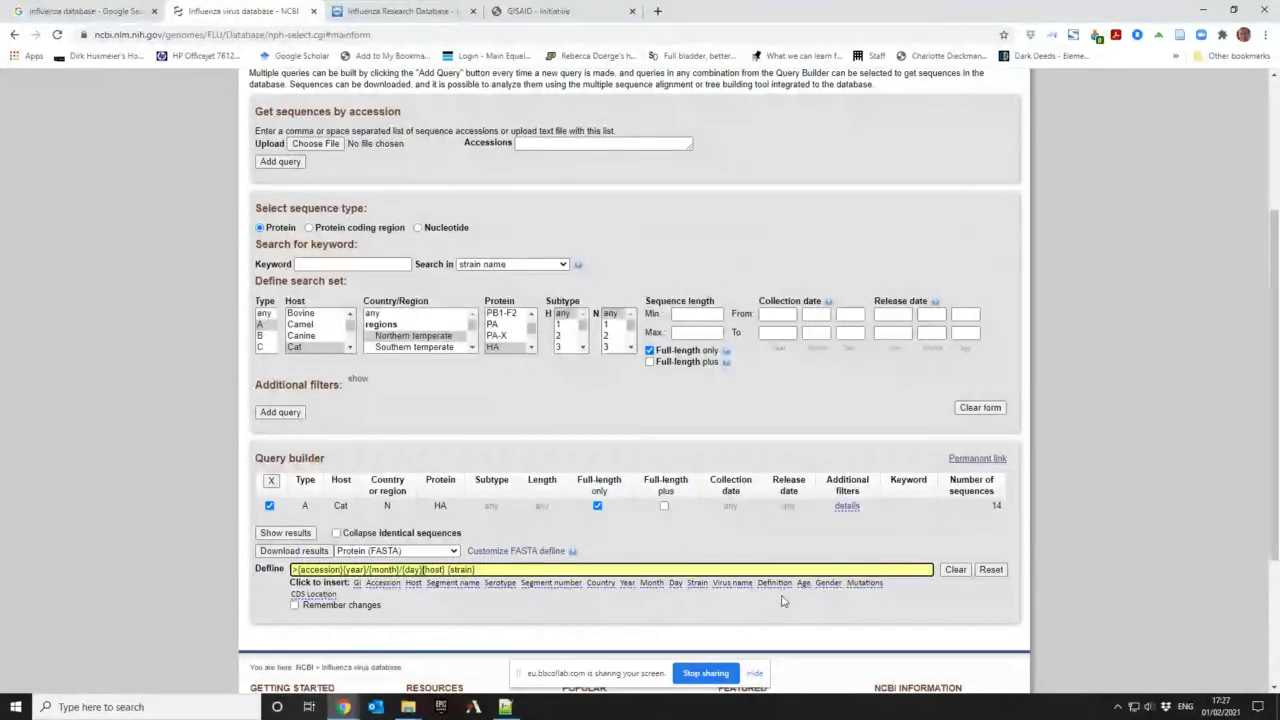
Step: Finish the defline as {country}{host} {serotype} {strain}, remember it, and list the 14 results
left_click(601, 584)
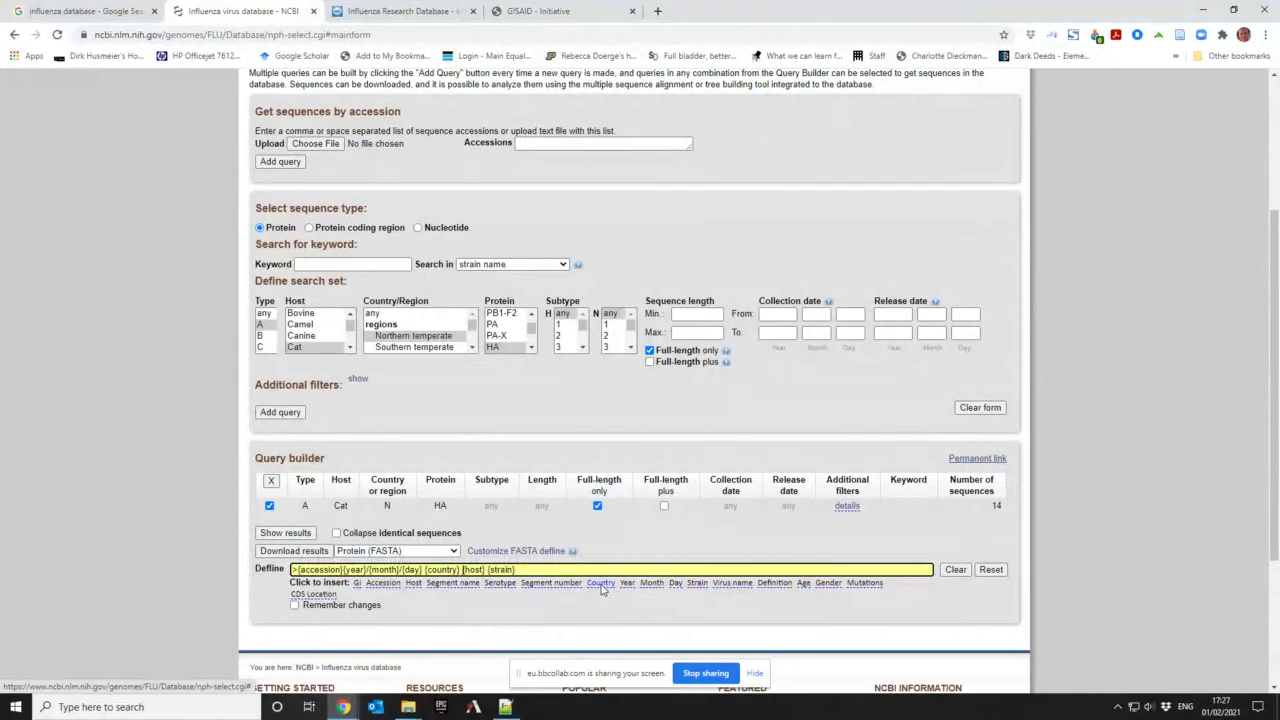
left_click(462, 569)
key("BackSpace")
left_click(482, 569)
key("Delete")
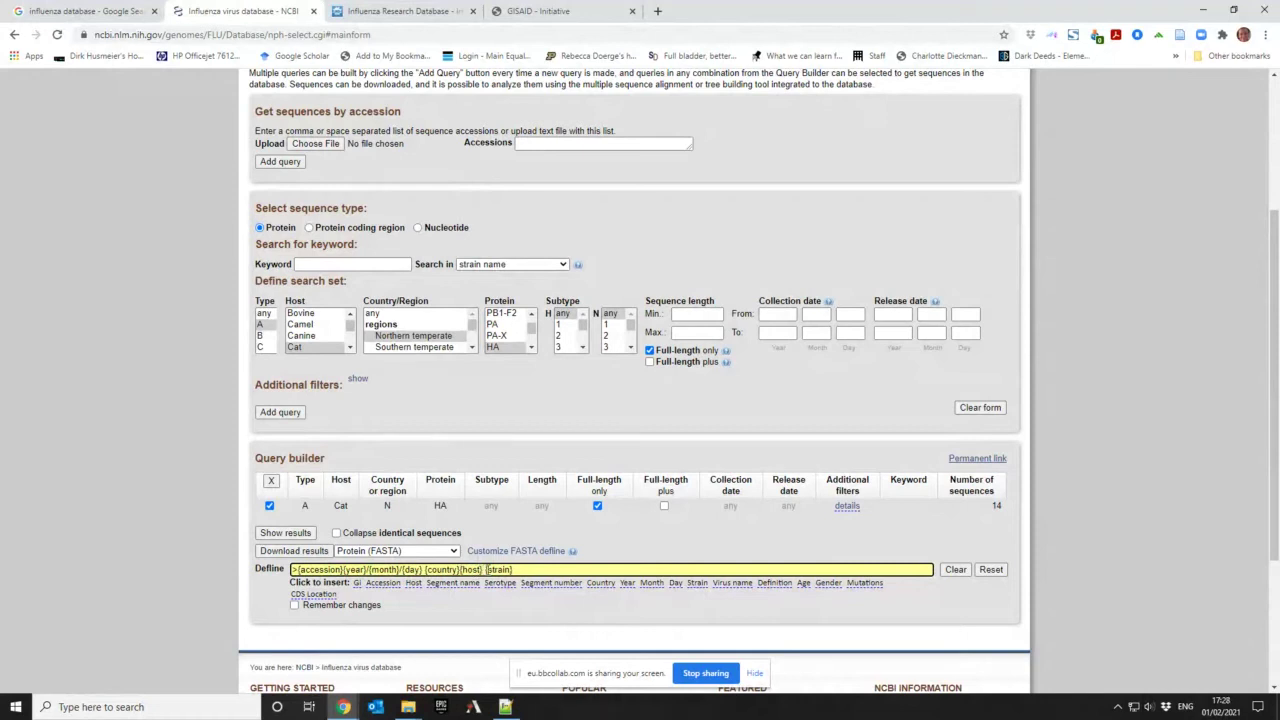
left_click(501, 584)
left_click(295, 605)
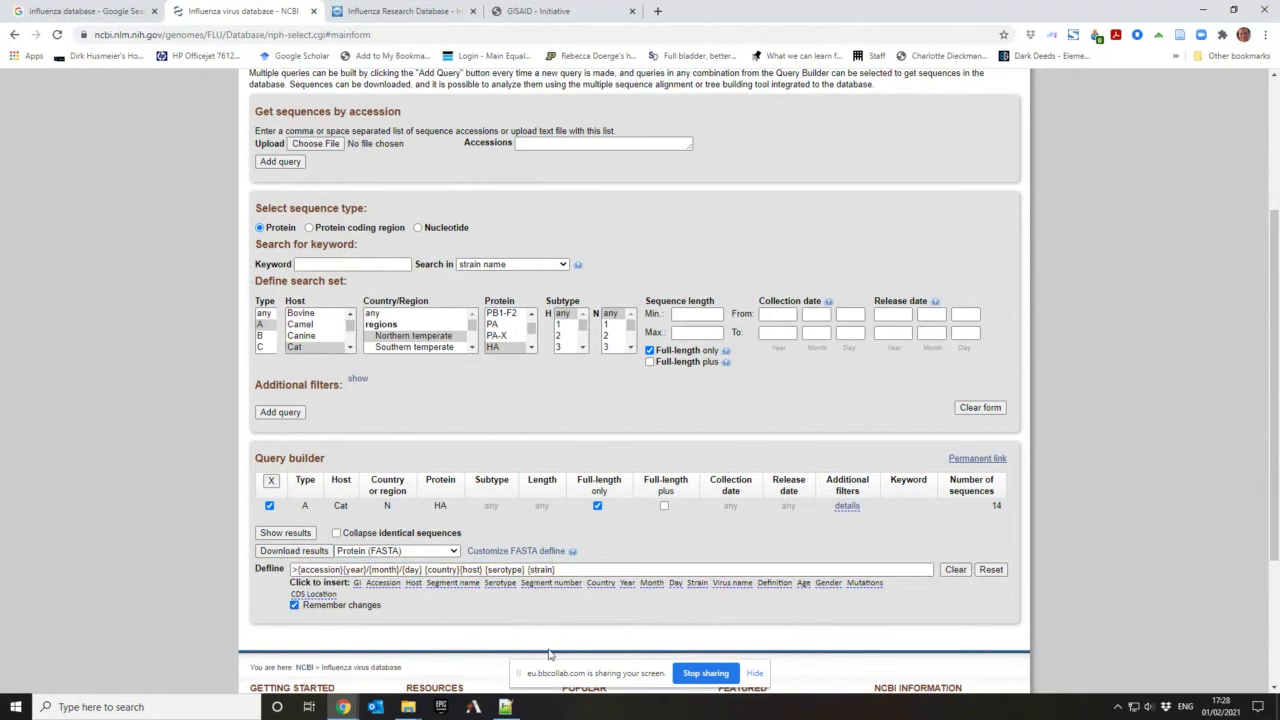
left_click(285, 532)
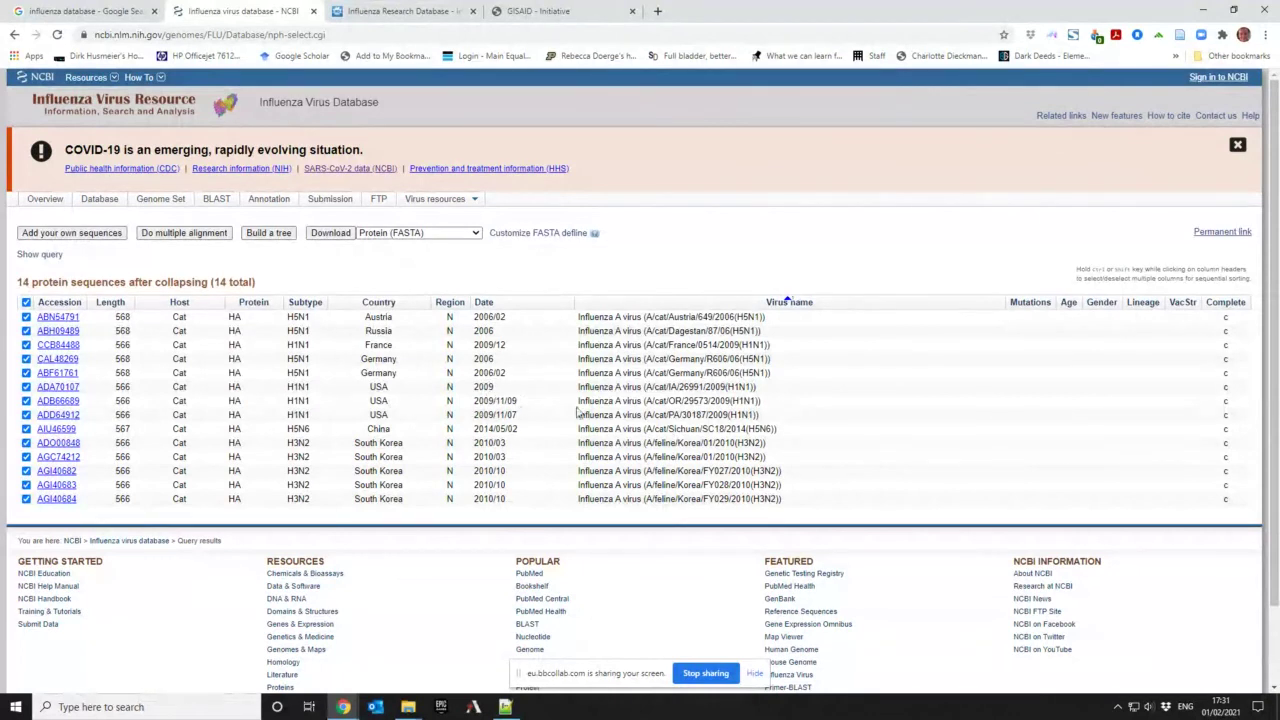
left_click_drag(579, 388, 756, 388)
left_click(676, 387)
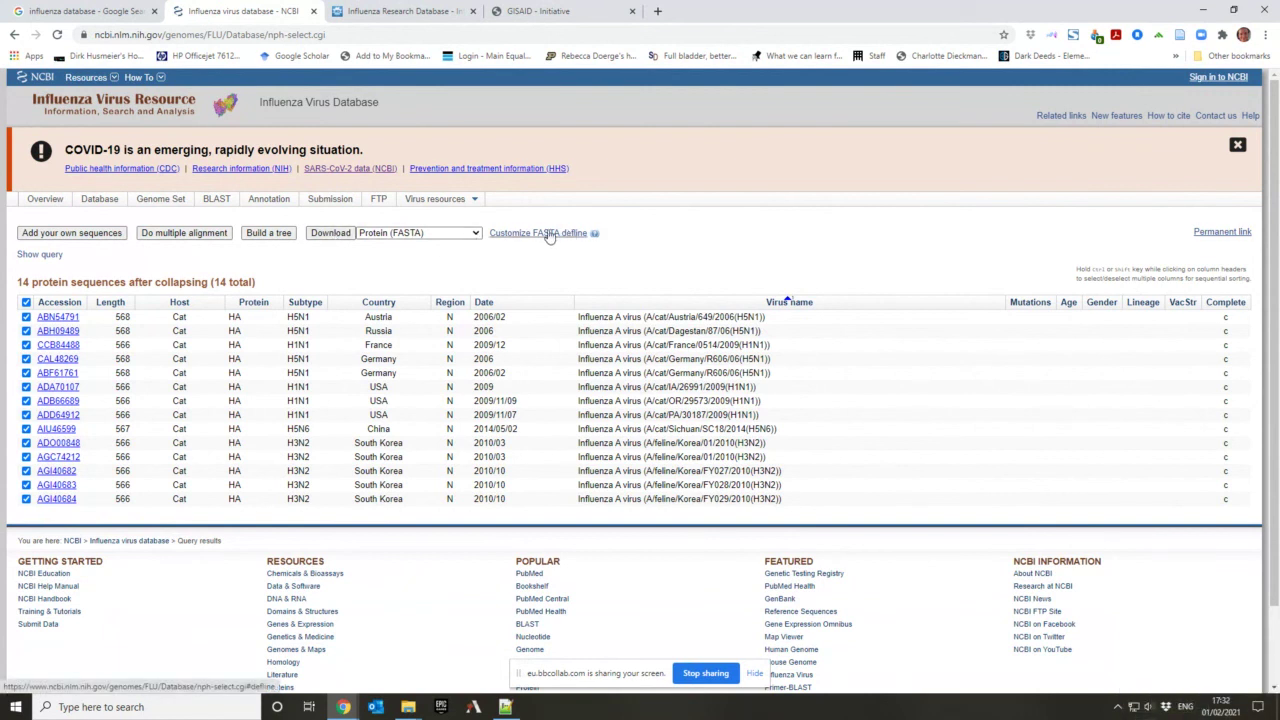
Step: Download the sequences as Protein (FASTA) to FASTA.fa and bring up the Downloads folder
left_click(331, 232)
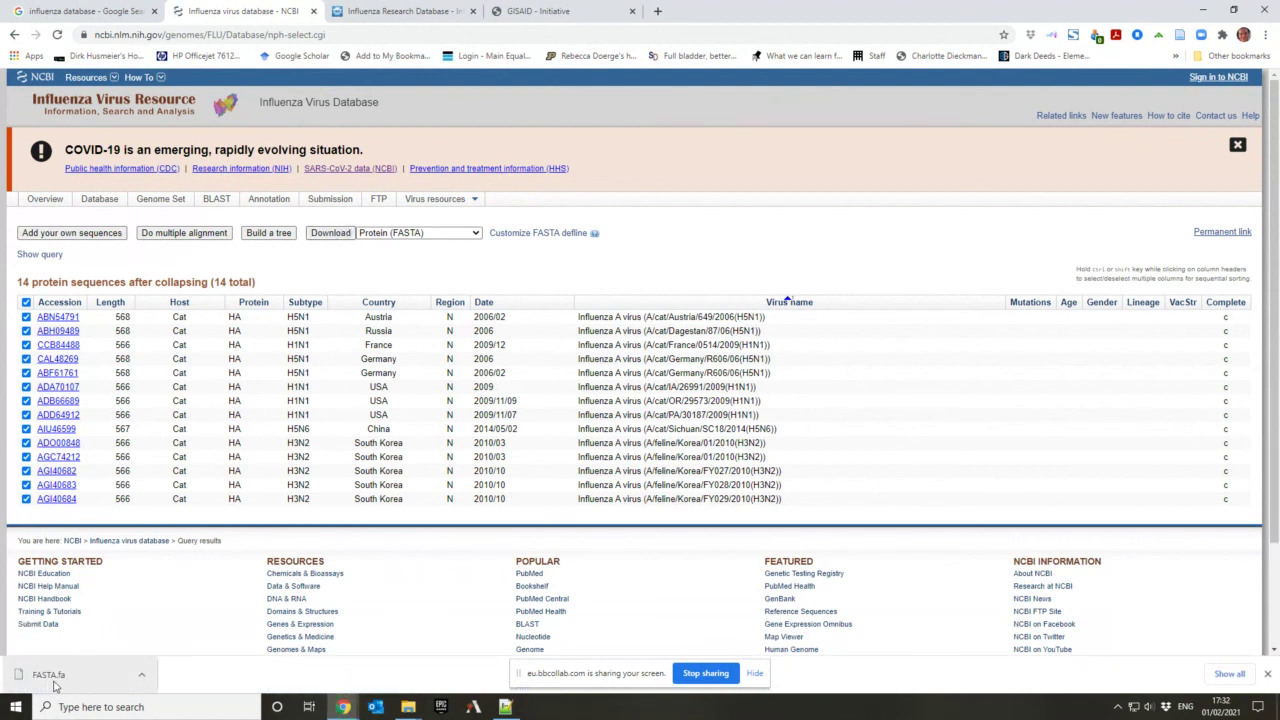
mouse_move(408, 706)
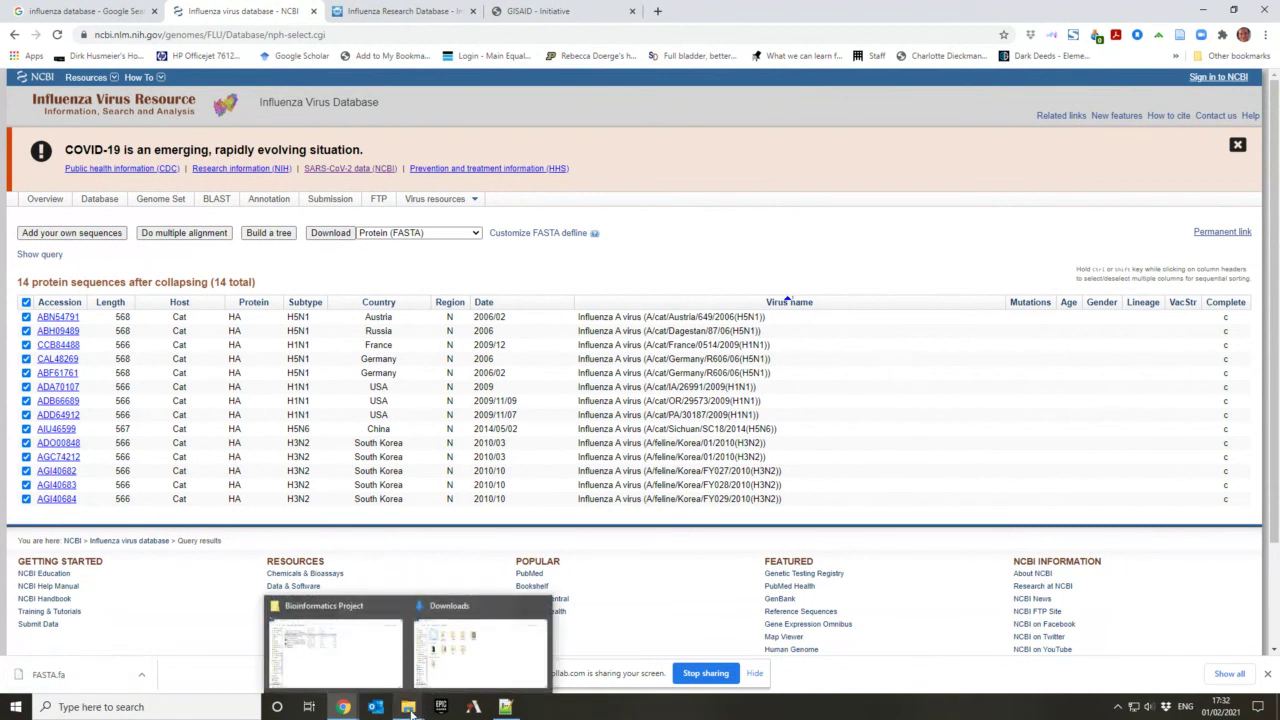
left_click(481, 662)
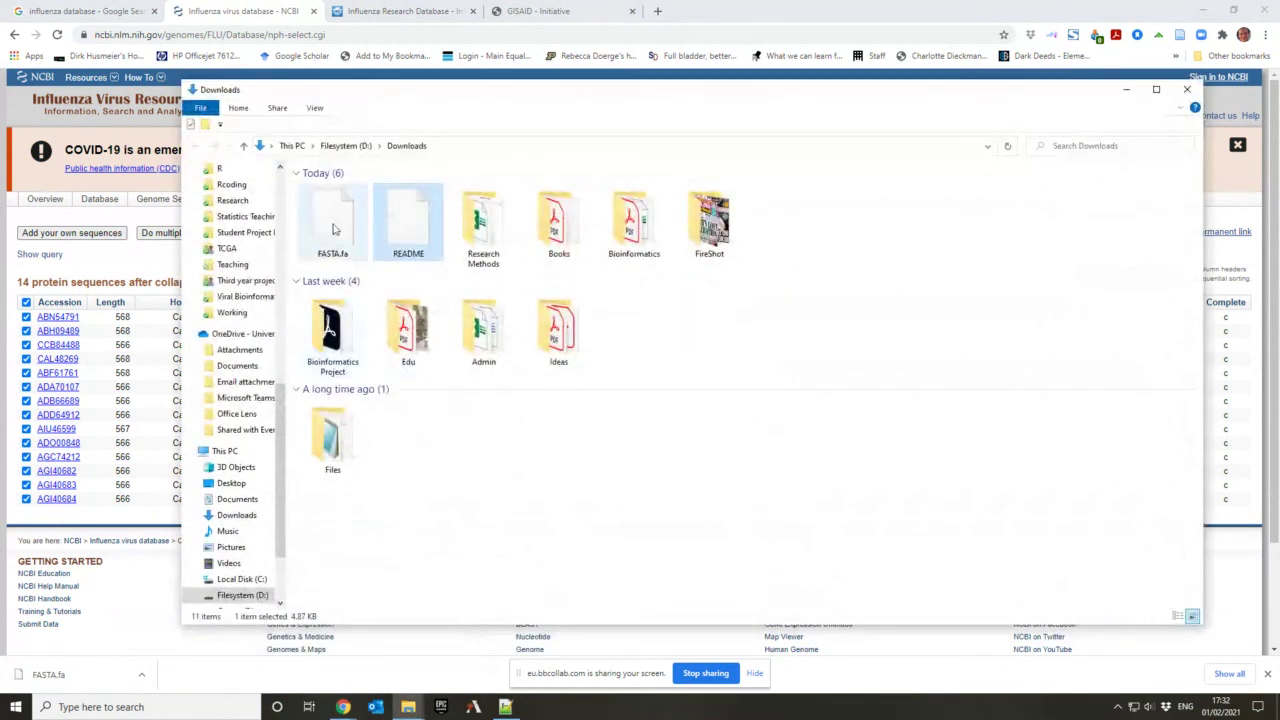
Step: Right-click FASTA.fa to open it with Edit with Notepad++
right_click(334, 230)
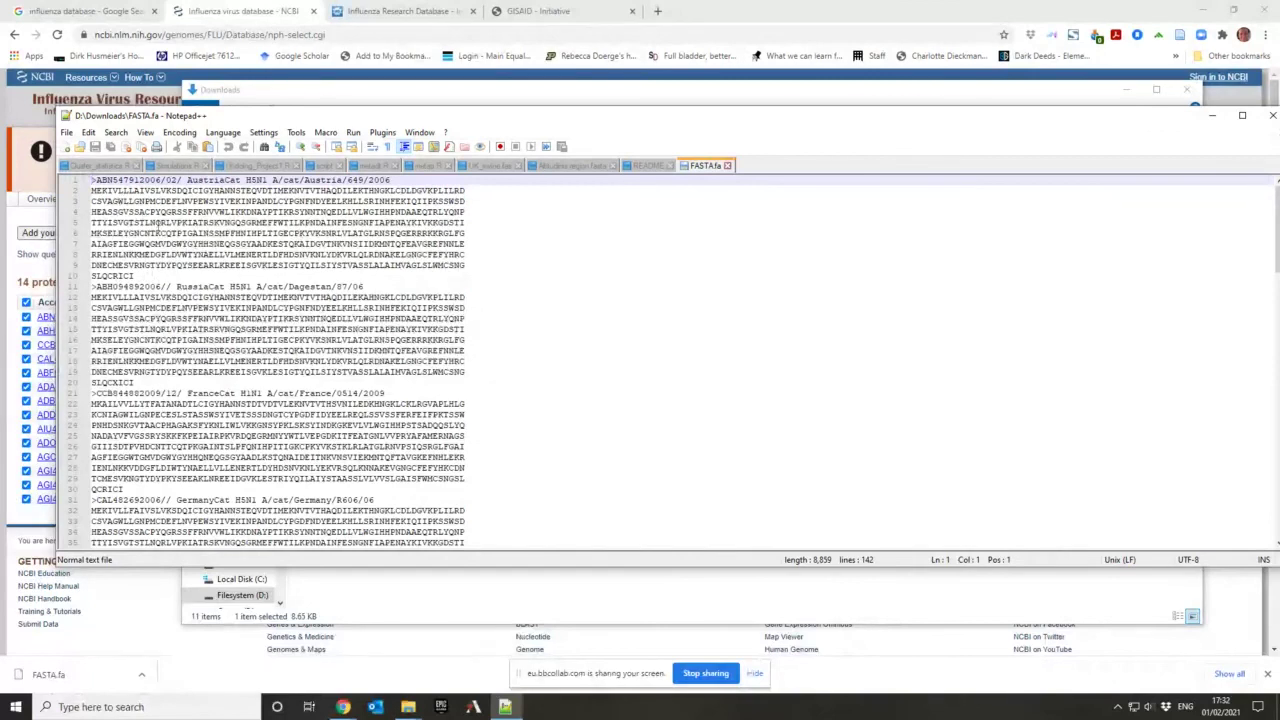
scroll(203, 245, "down", 20)
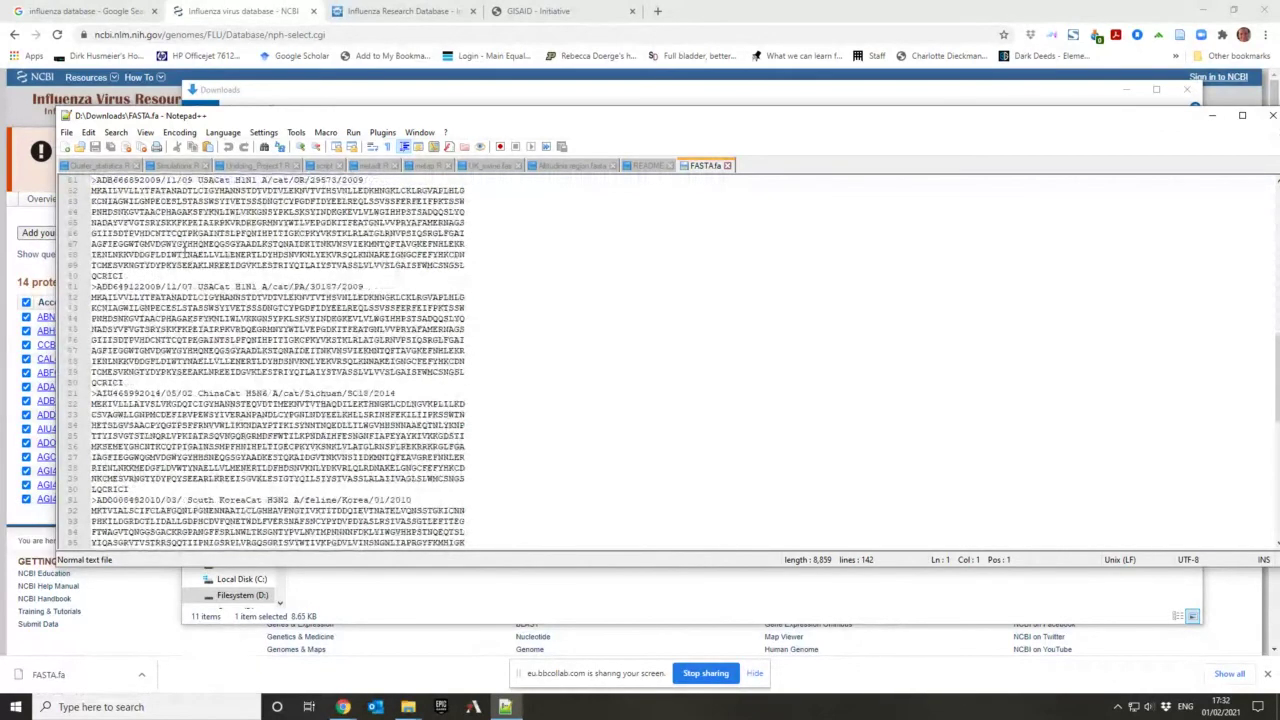
scroll(186, 245, "down", 6)
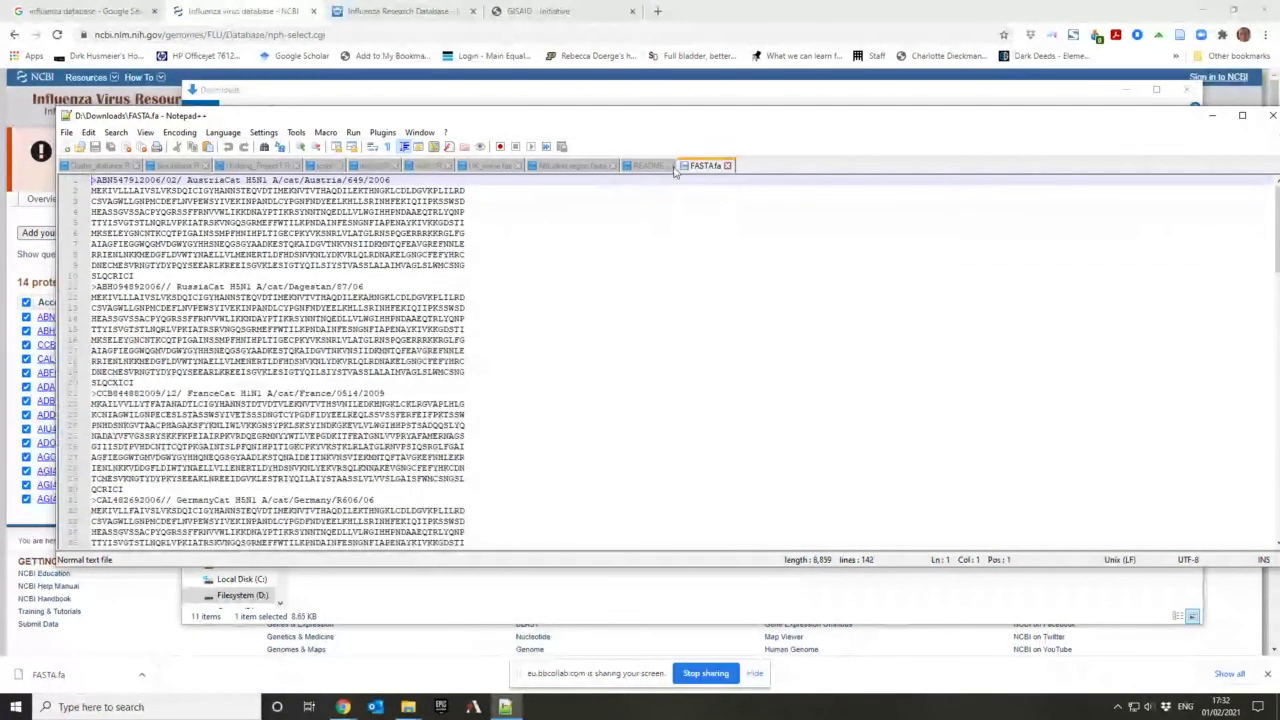
left_click_drag(939, 125, 898, 138)
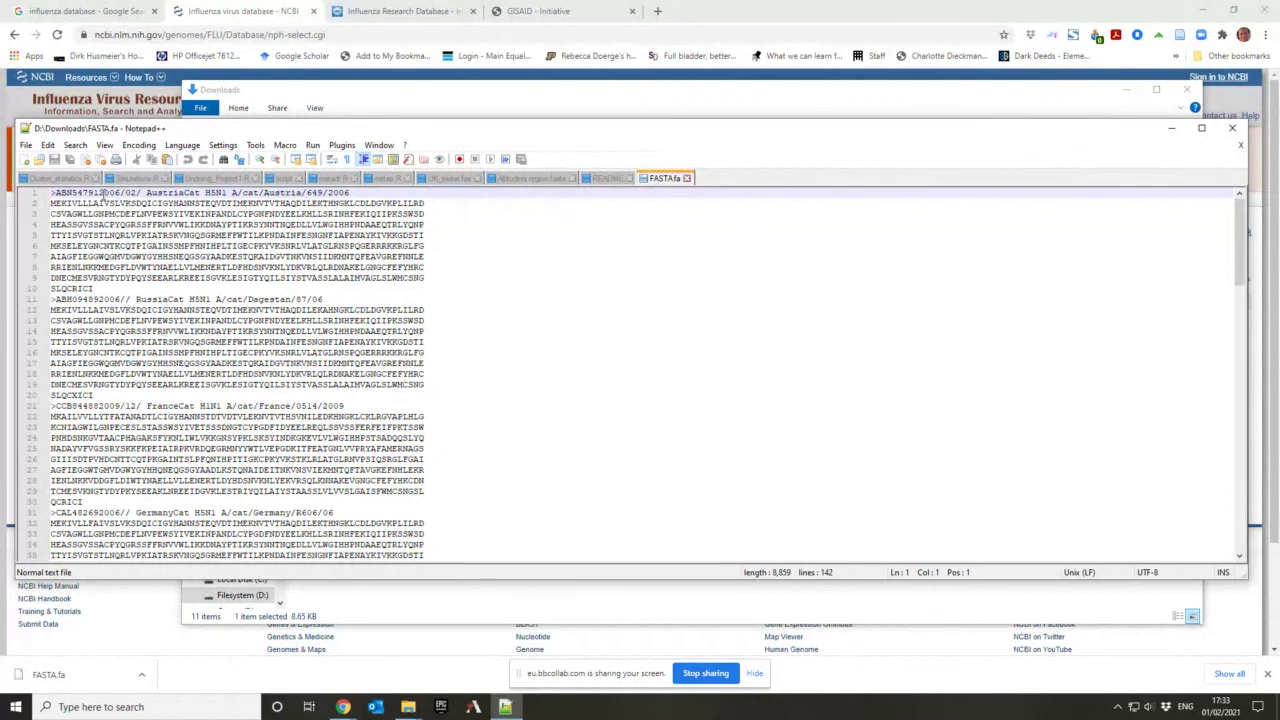
Step: Inspect the first defline (ABN54791), highlighting the strain name A/cat/Austria/649/2006
left_click(98, 194)
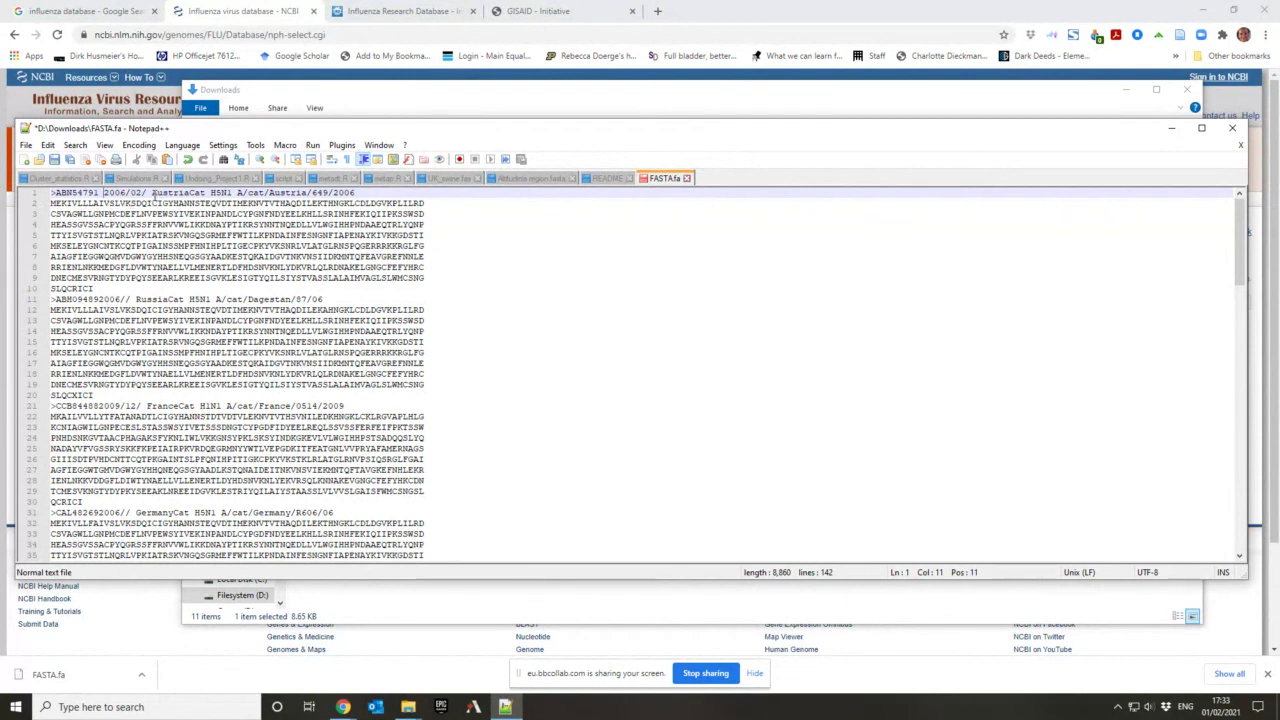
left_click(188, 193)
left_click_drag(237, 192, 366, 196)
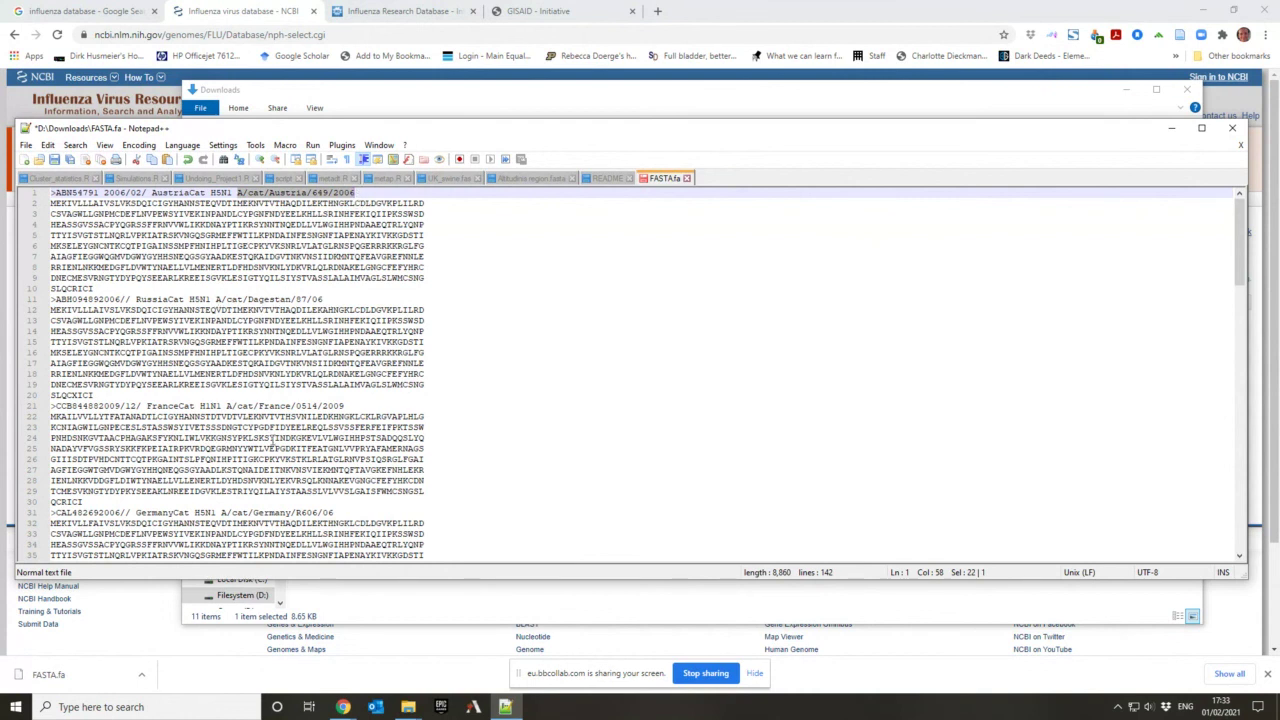
scroll(336, 466, "down", 13)
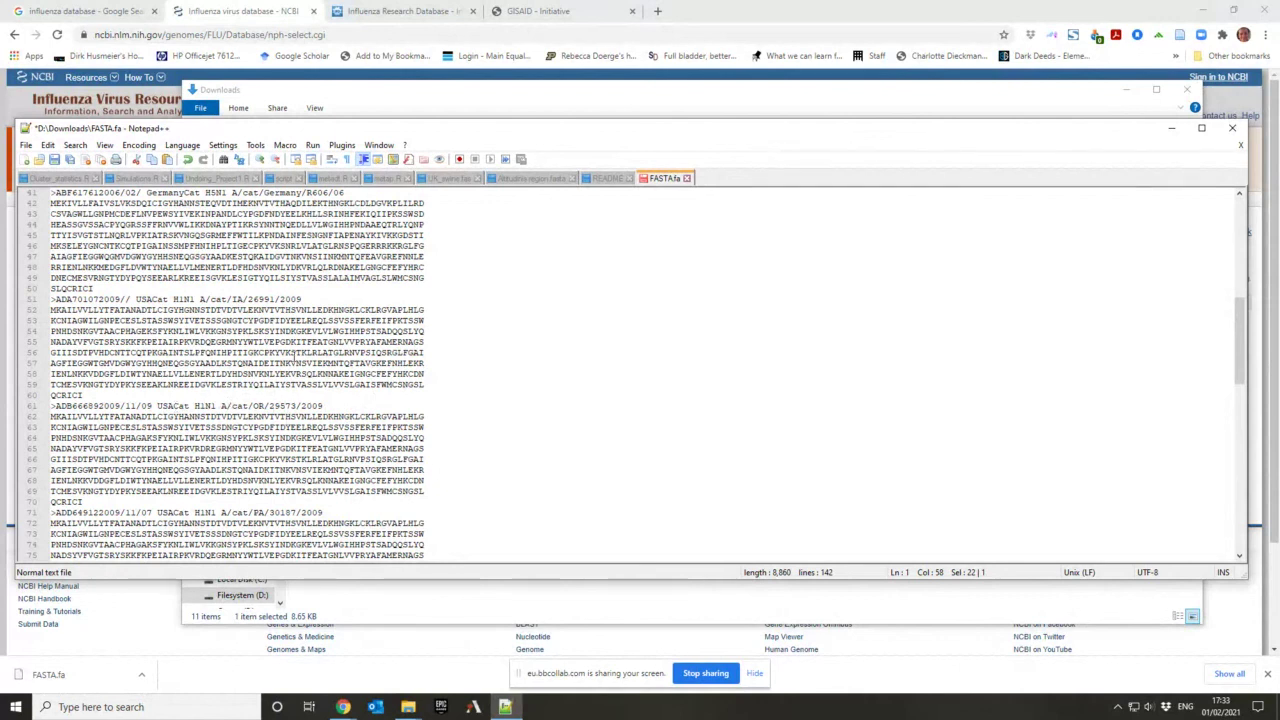
scroll(318, 442, "up", 7)
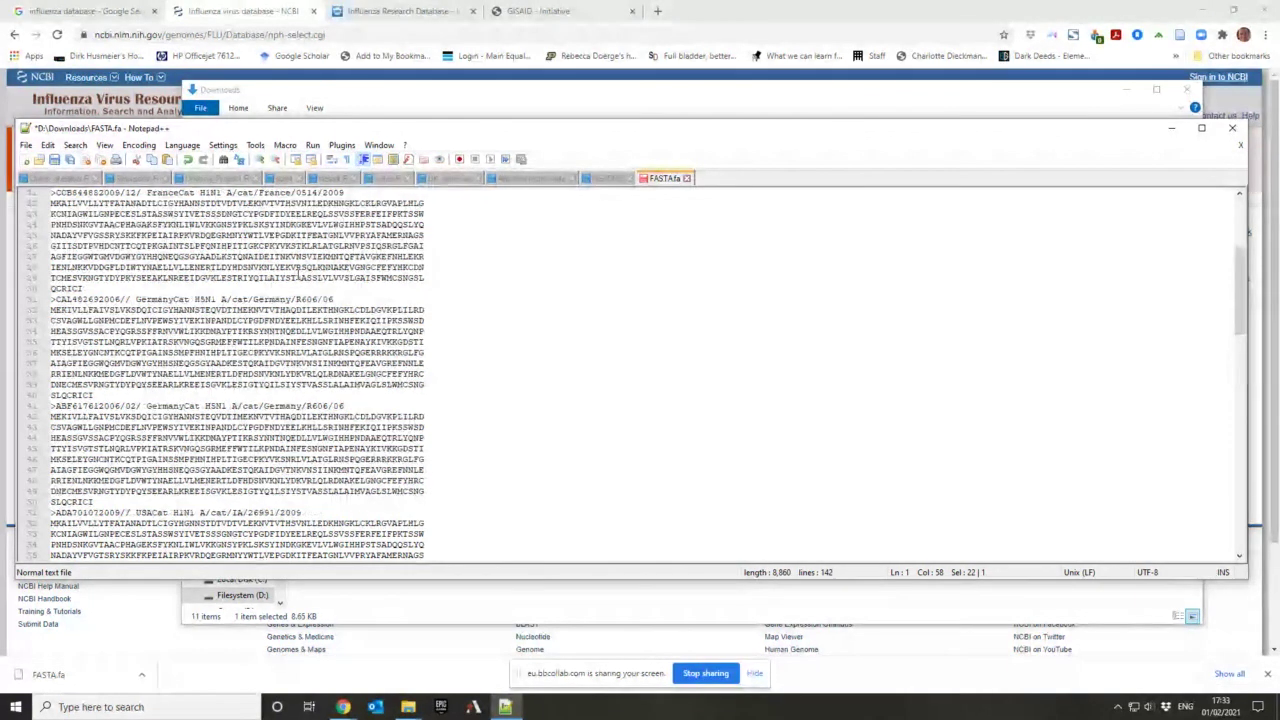
Step: Scroll down past the Sichuan/SC18 strain on line 81 to the A/feline/Korea/FY029/2010 entry
scroll(337, 263, "down", 3)
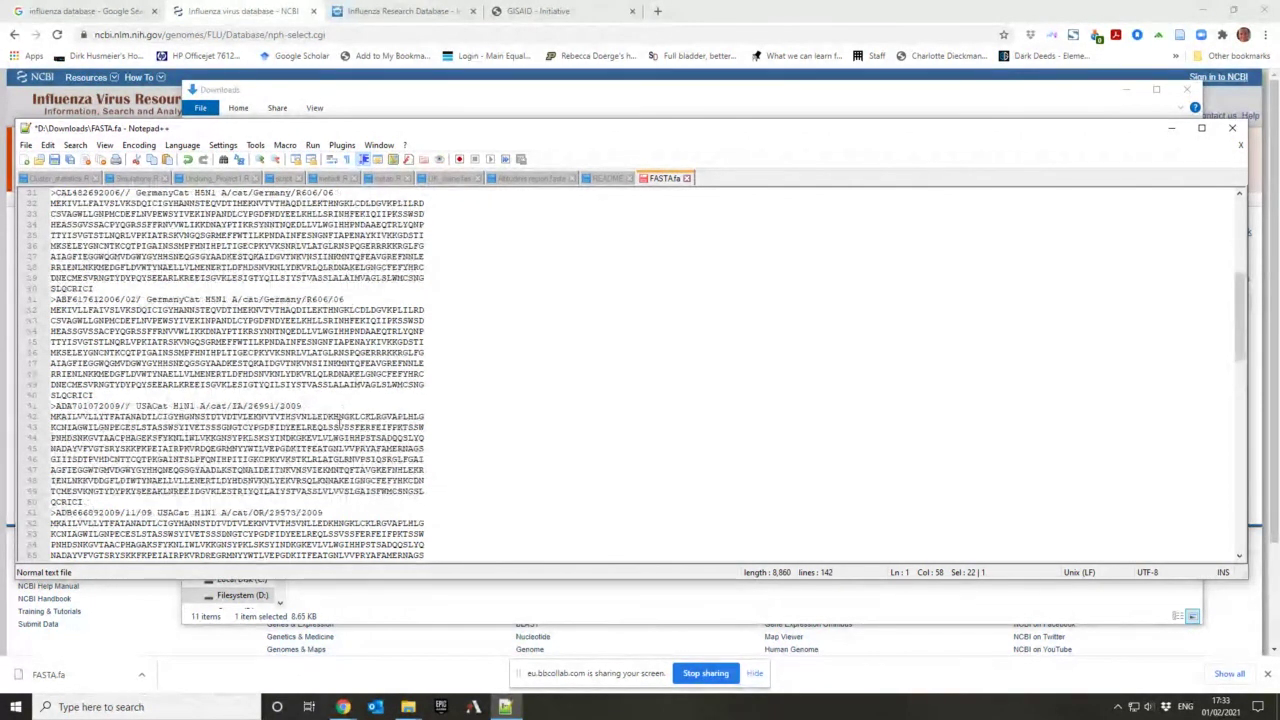
scroll(272, 473, "down", 3)
scroll(285, 475, "down", 9)
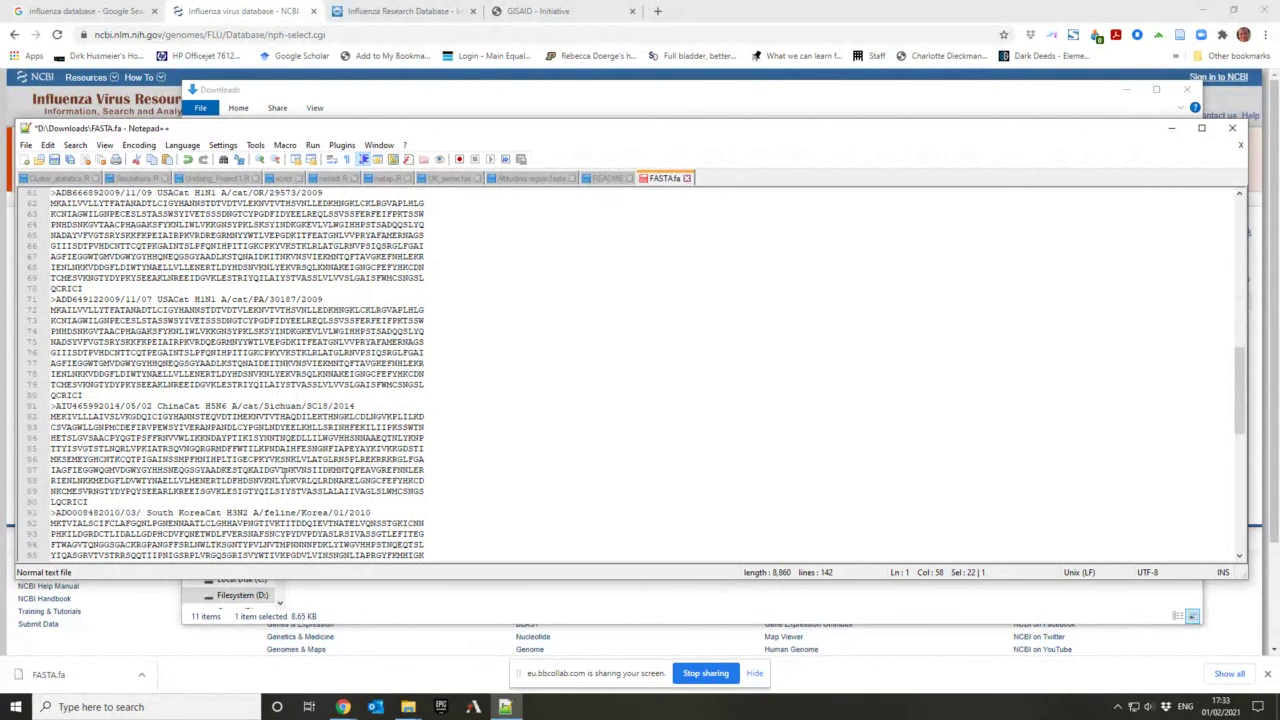
left_click_drag(264, 406, 330, 410)
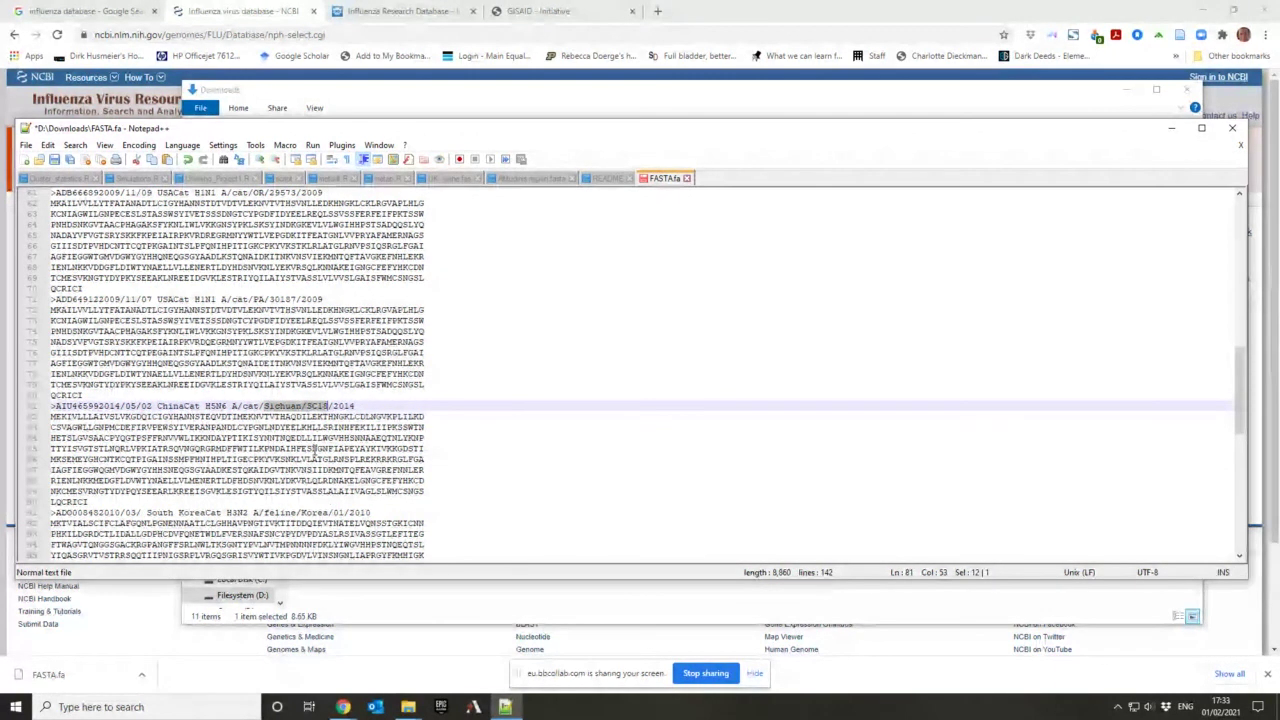
left_click(316, 450)
scroll(312, 490, "down", 7)
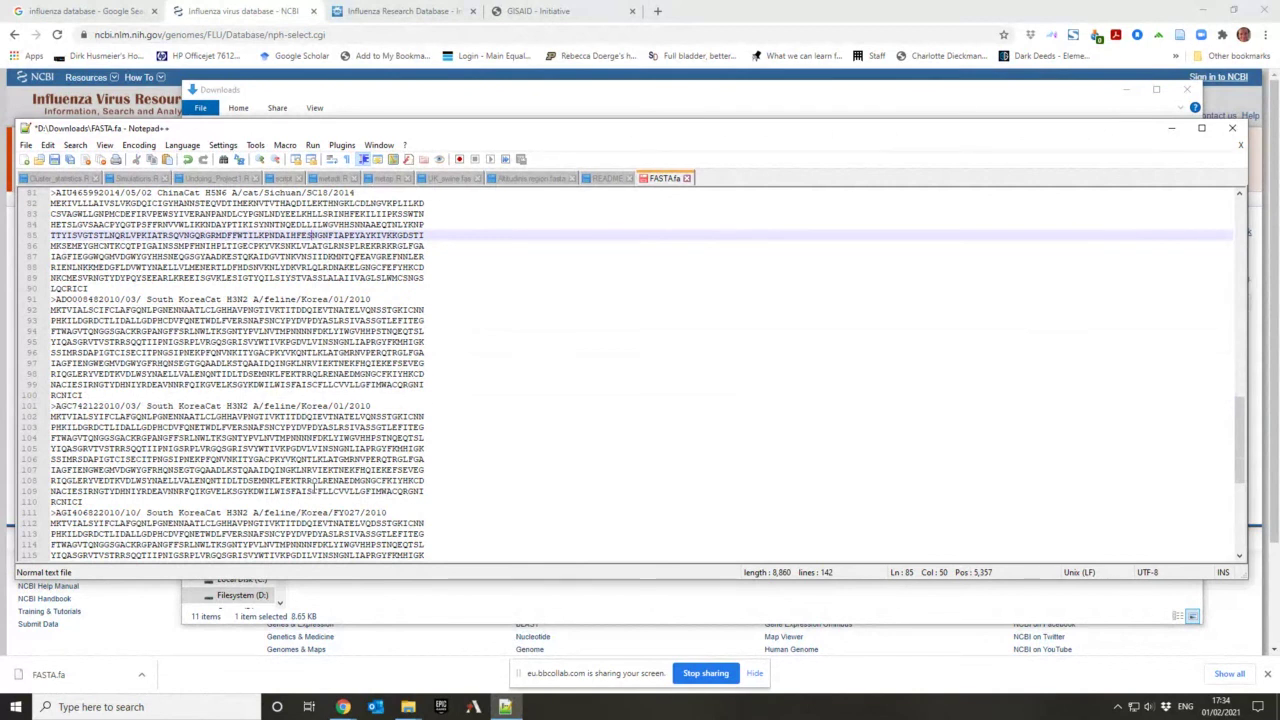
scroll(315, 487, "down", 9)
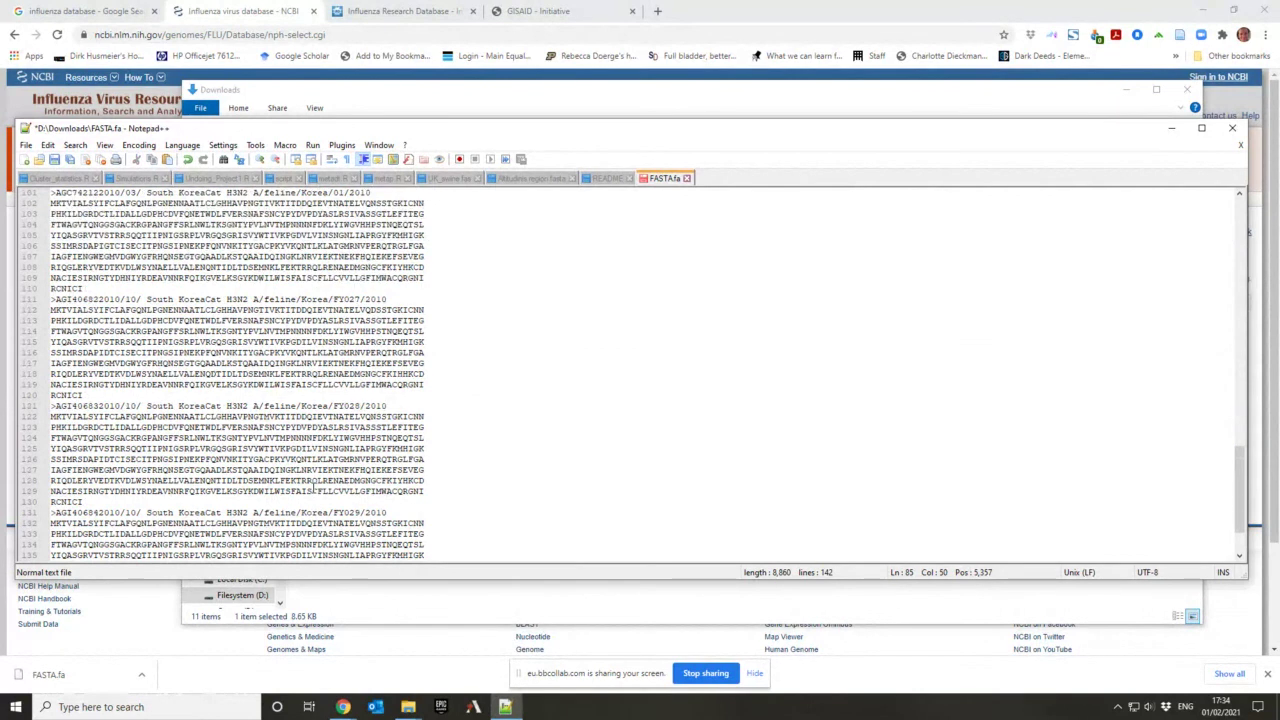